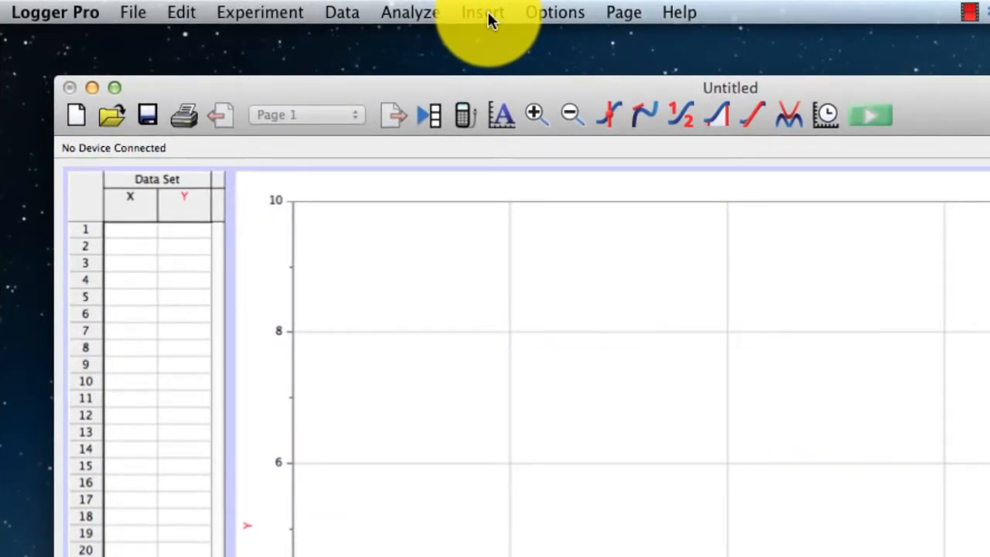
Insert the movie Air Track Single Cart.m4v from the Desktop into the document.
click(483, 13)
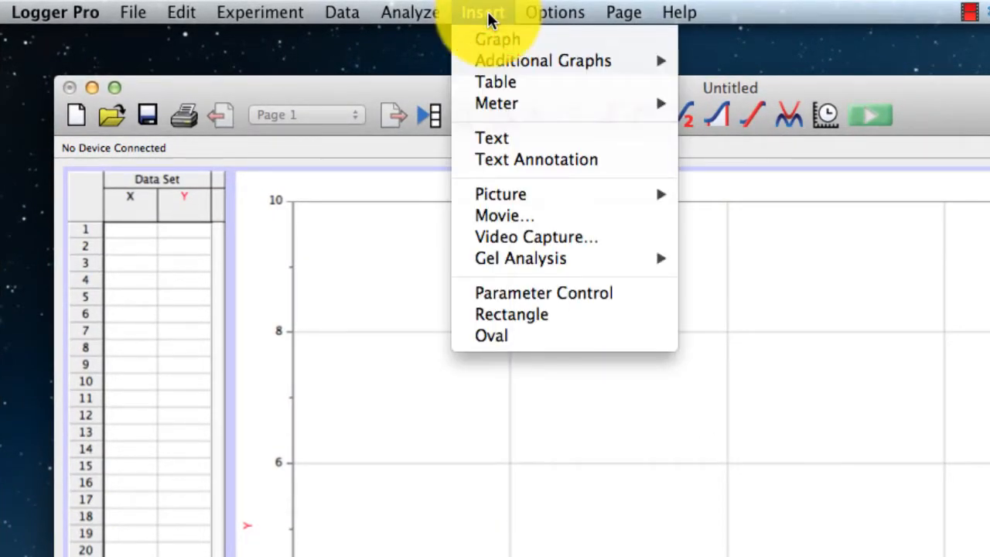
click(546, 224)
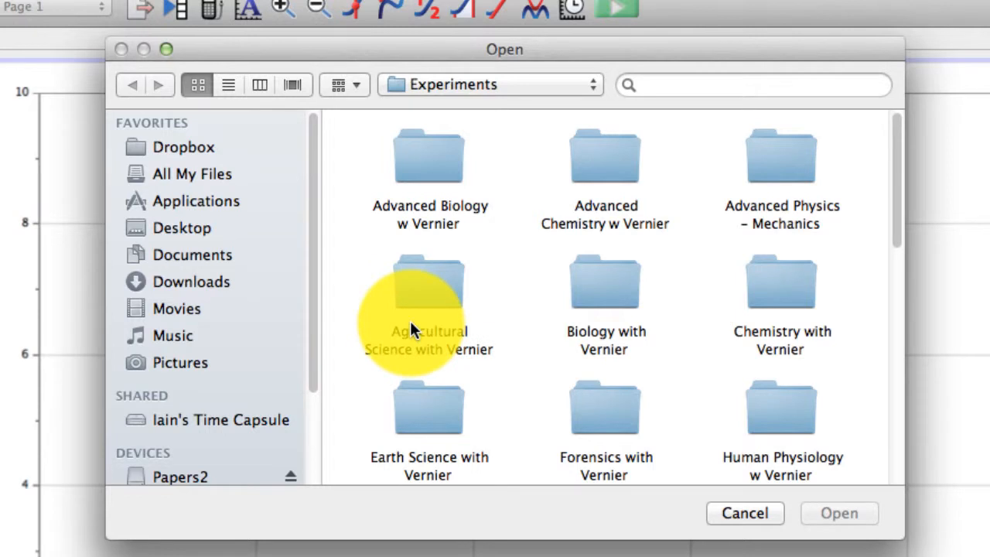
click(190, 231)
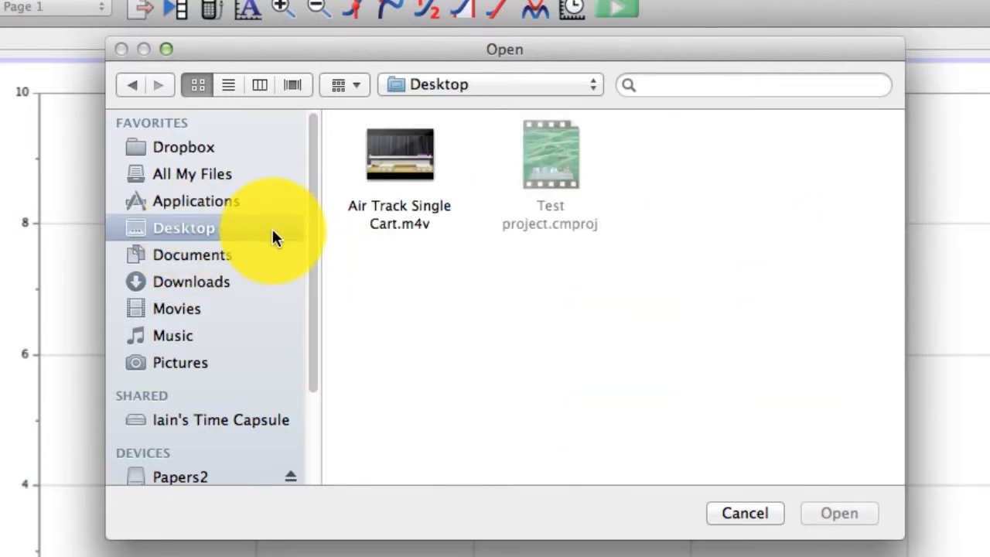
click(411, 153)
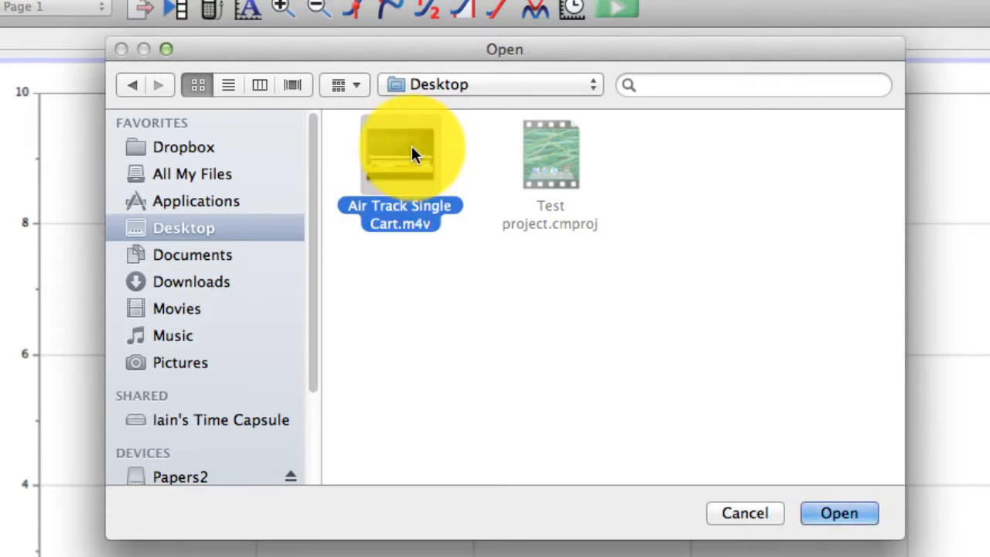
click(856, 512)
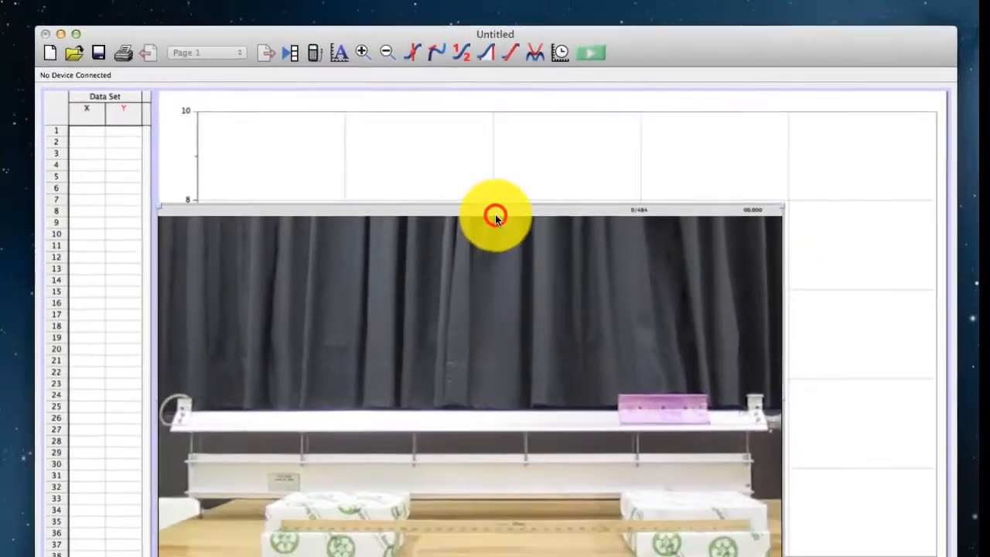
Move the movie up over the graph and enlarge it until it fills most of the page.
drag(495, 214, 488, 96)
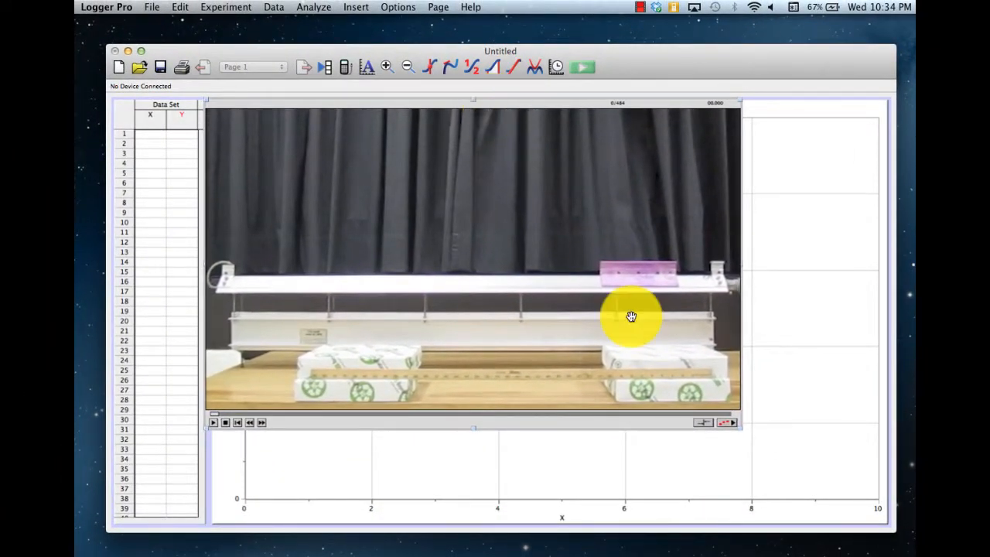
click(740, 428)
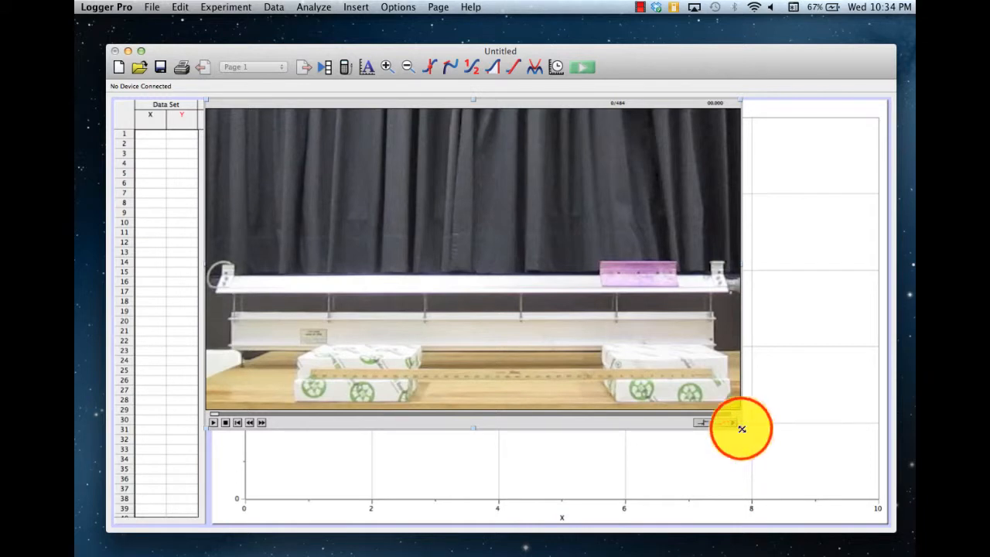
drag(741, 428, 864, 532)
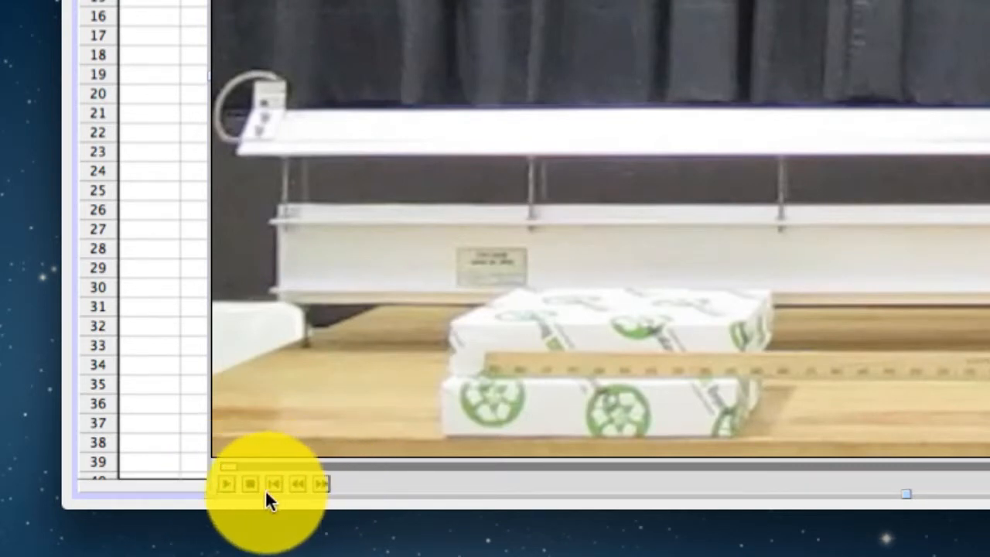
Play the movie until the hand pushes the cart, stop it, and step forward to frame 82.
click(250, 490)
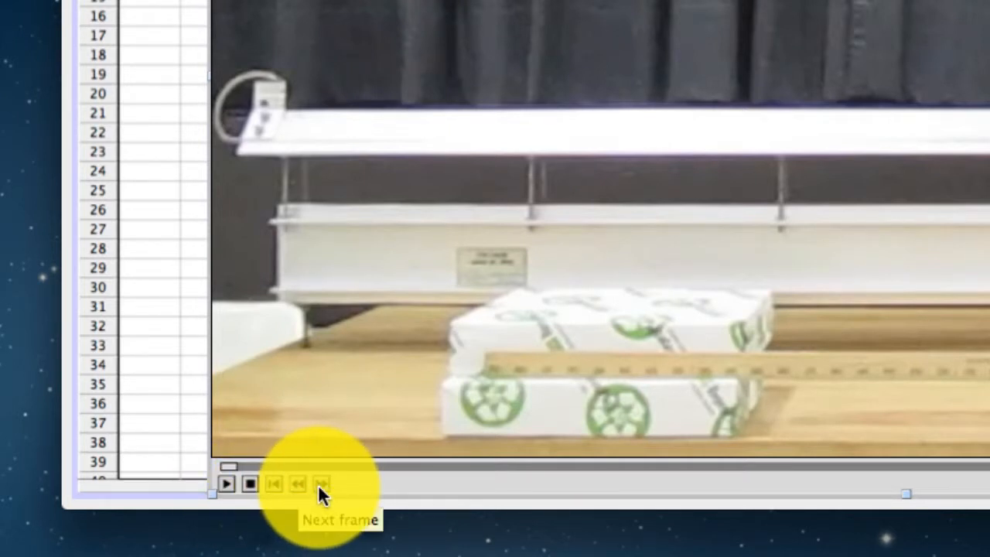
click(226, 482)
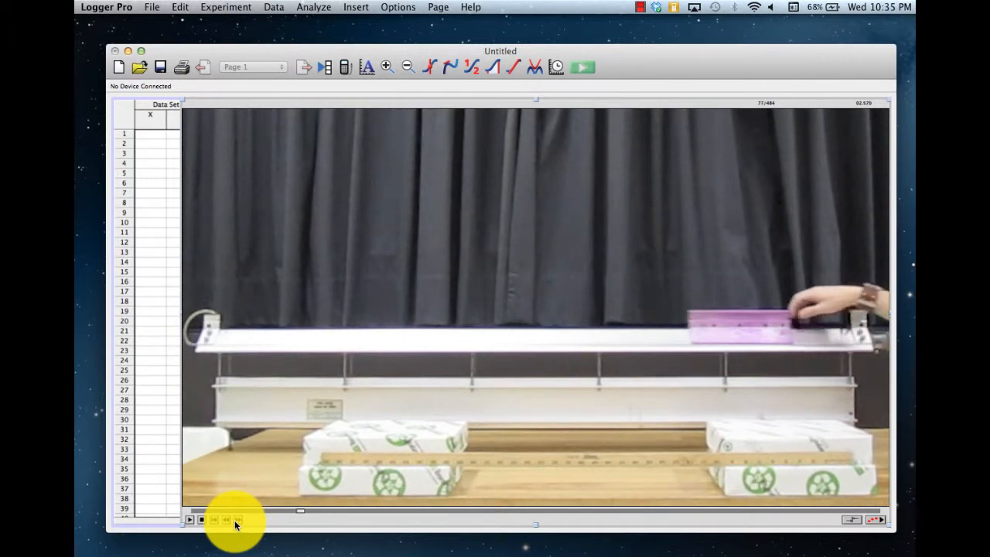
click(235, 520)
click(237, 522)
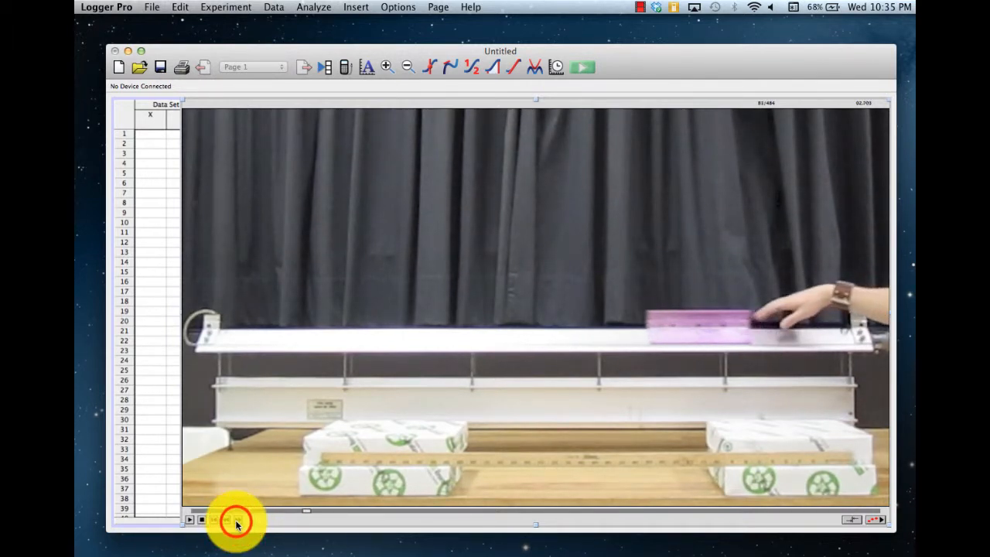
click(236, 521)
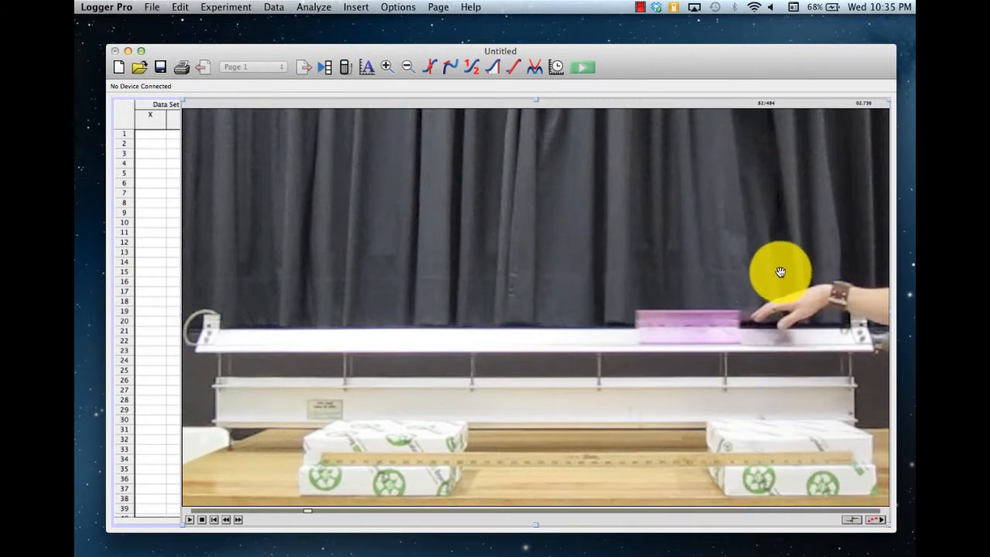
Show the video analysis tools and set the coordinate origin just above the air track's left end.
click(874, 522)
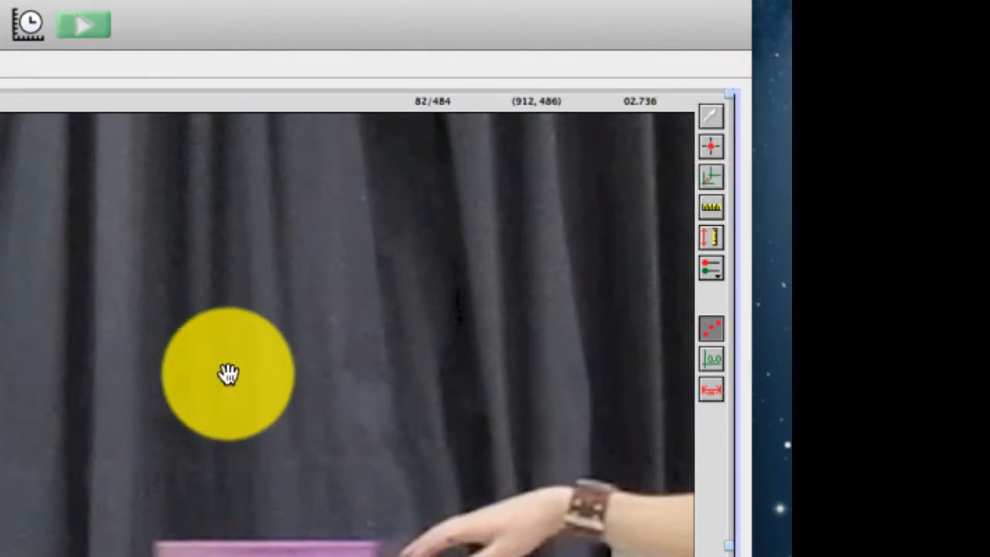
click(711, 120)
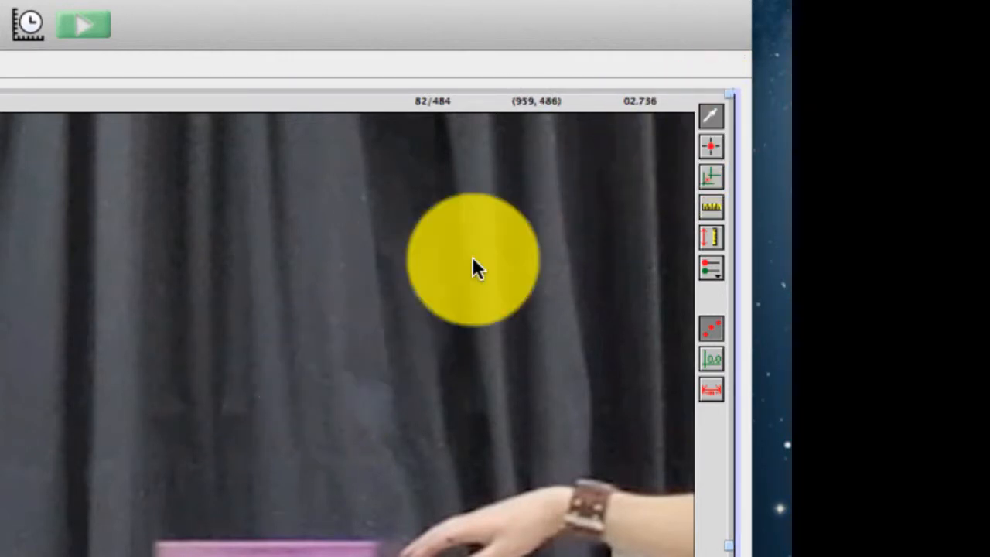
click(709, 146)
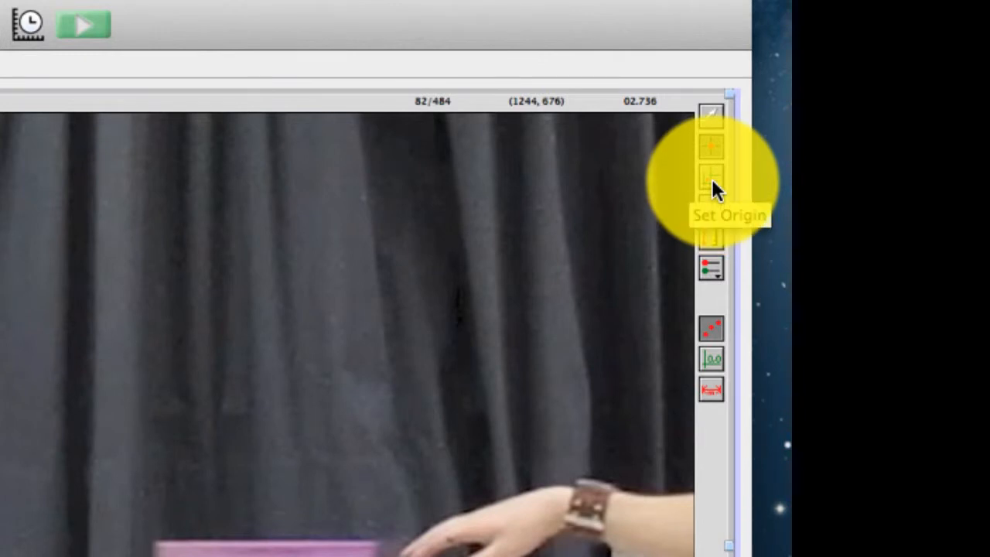
click(711, 180)
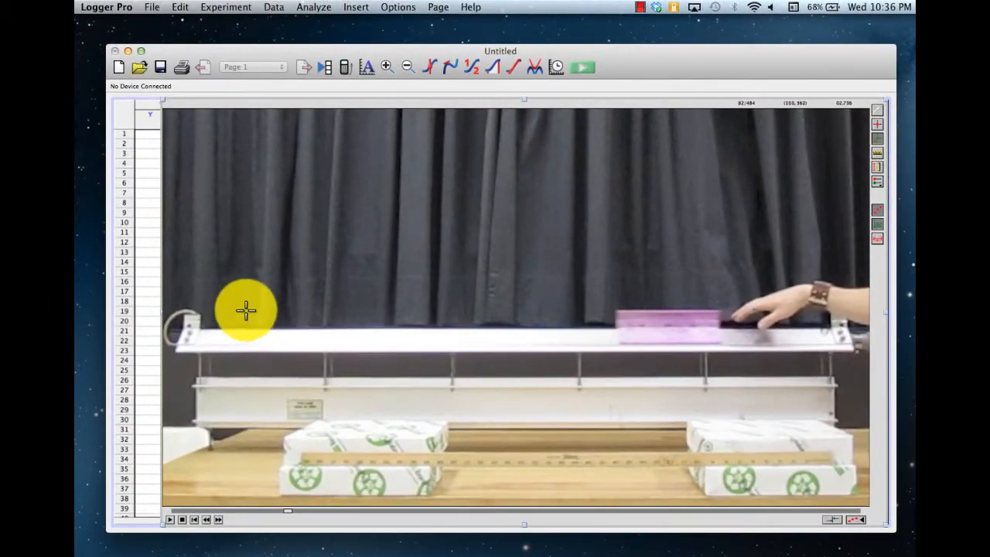
click(201, 319)
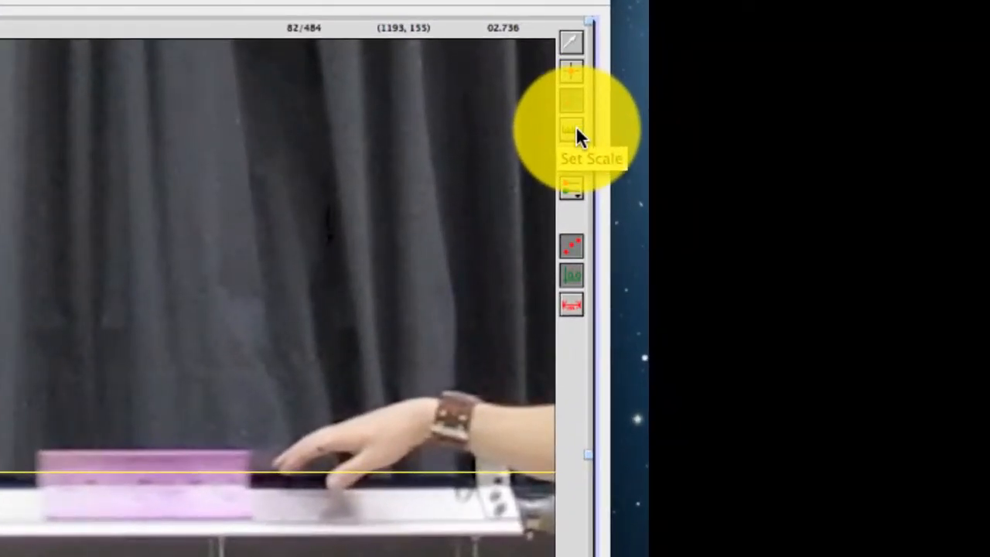
Set the movie scale by marking the ruler on the table from end to end as 1 m.
click(576, 128)
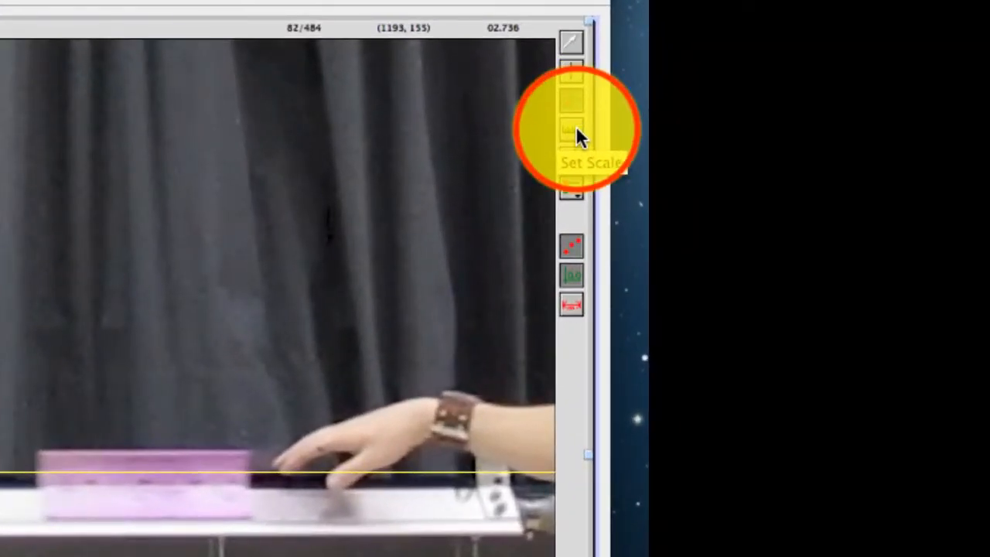
click(576, 128)
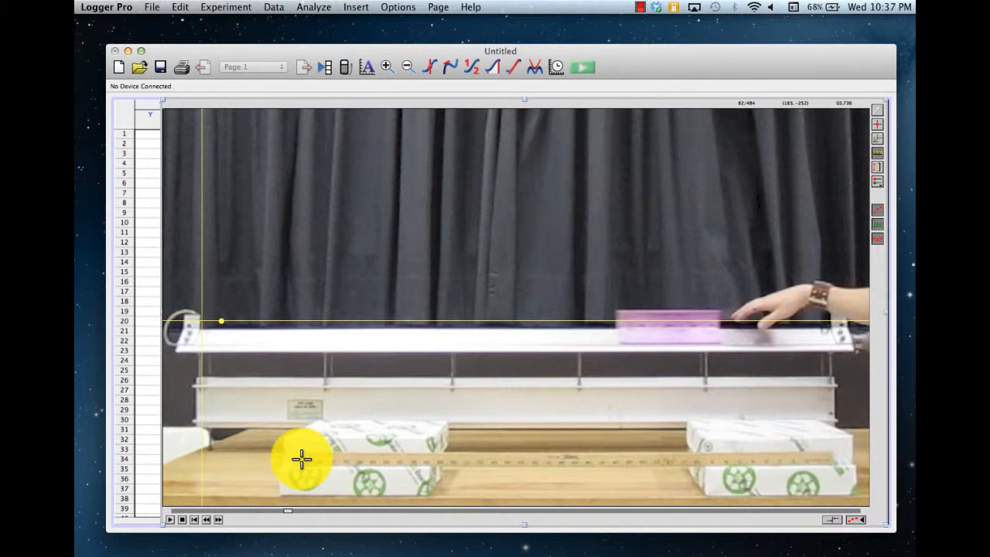
click(302, 460)
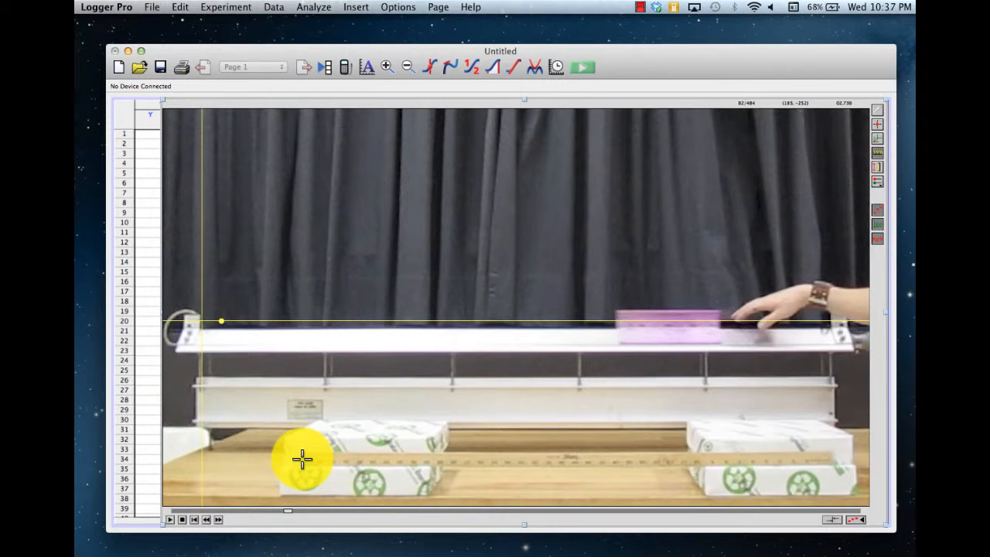
drag(302, 459, 834, 457)
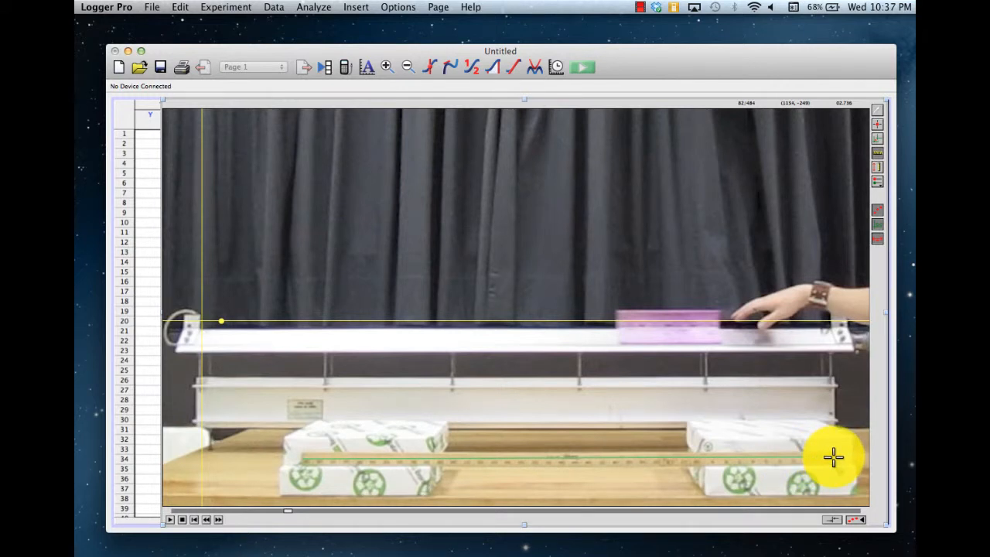
drag(833, 457, 833, 455)
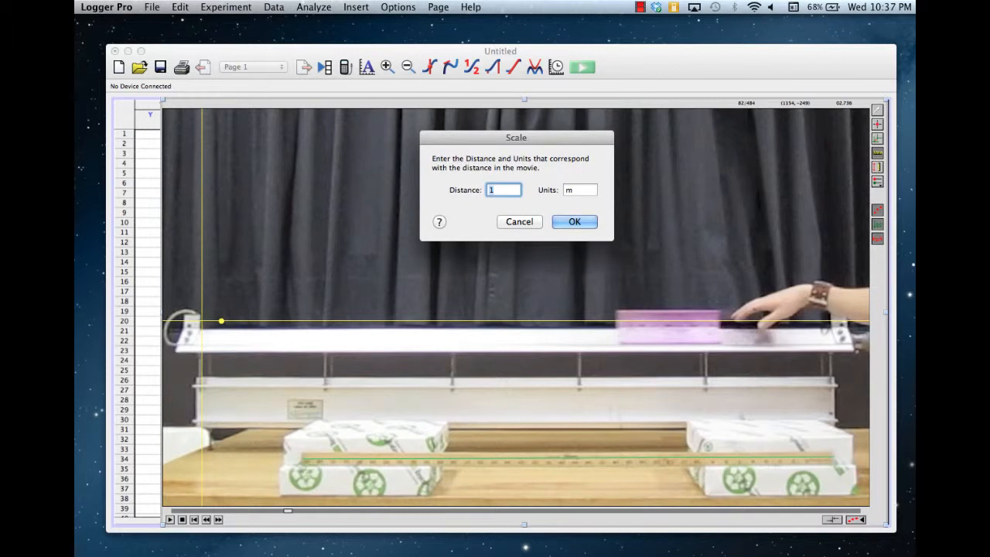
click(555, 138)
drag(556, 138, 546, 147)
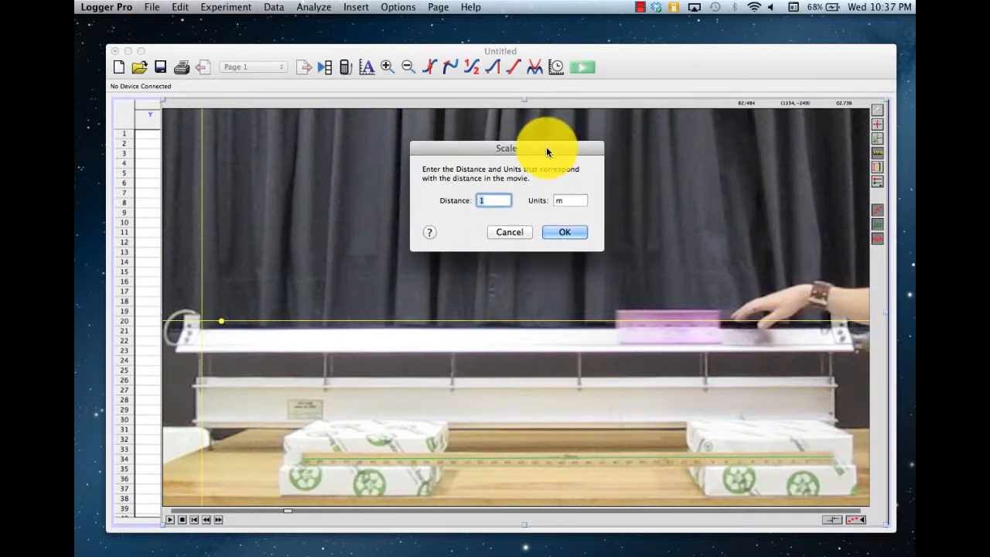
click(566, 232)
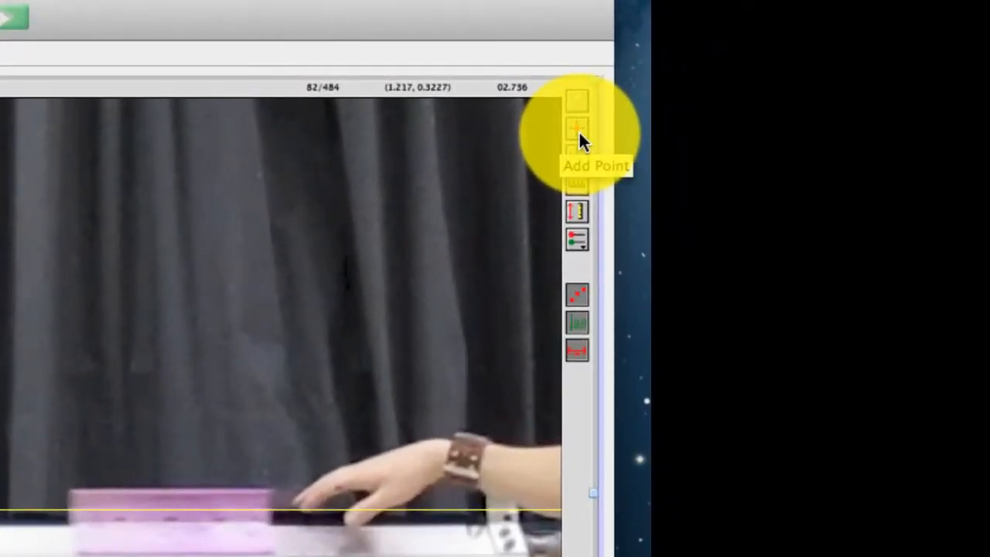
Add tracking points on the cart's left edge frame by frame, from frame 82 until the cart nears the track's left end.
click(578, 130)
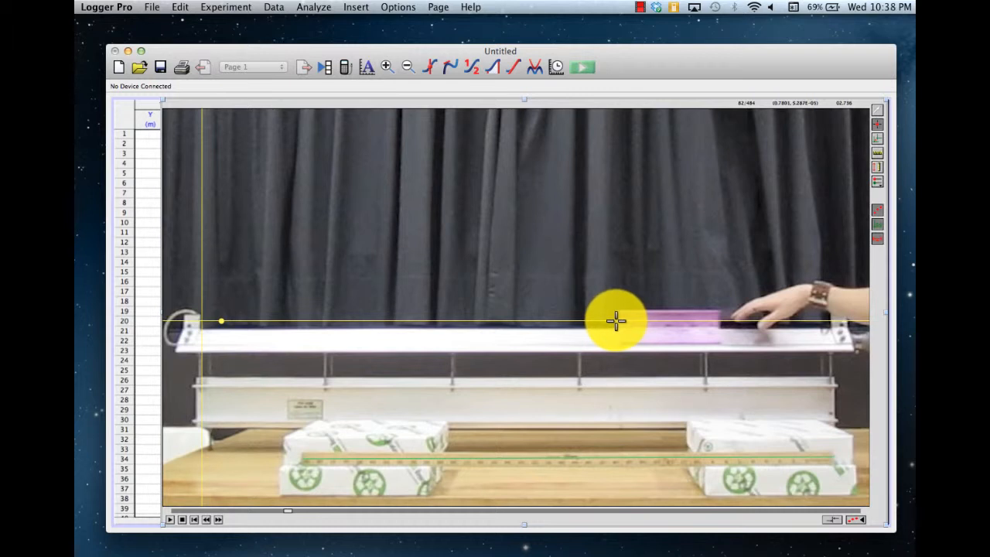
click(615, 319)
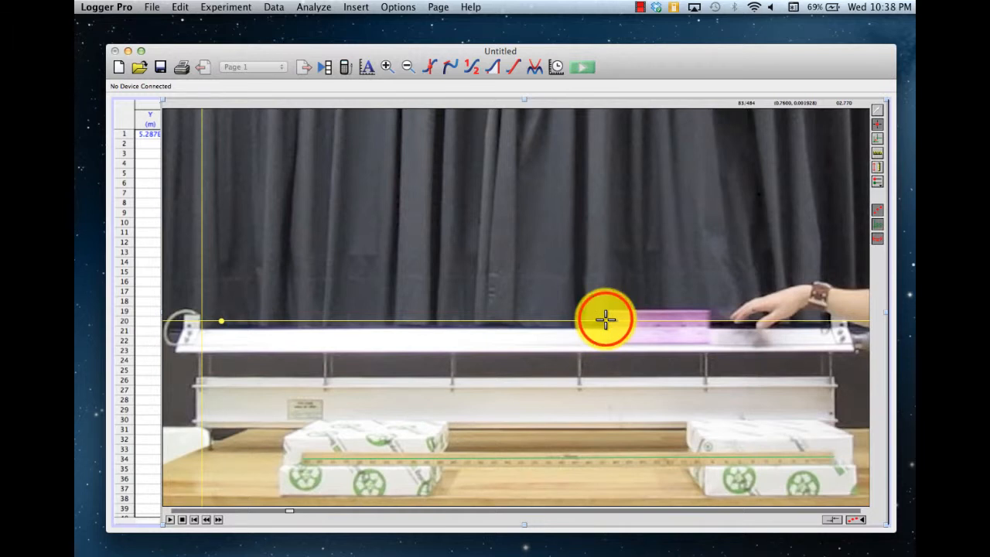
click(604, 319)
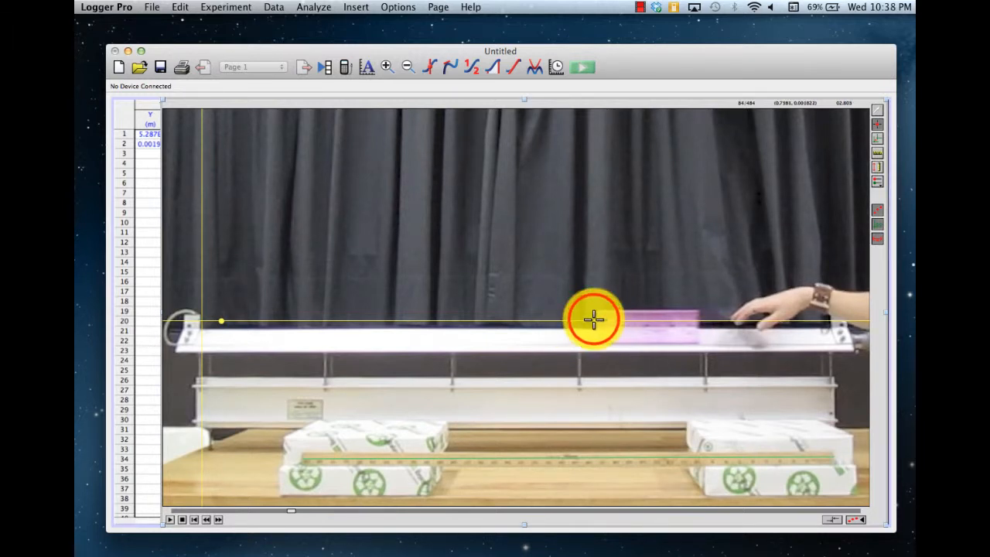
click(592, 319)
click(582, 318)
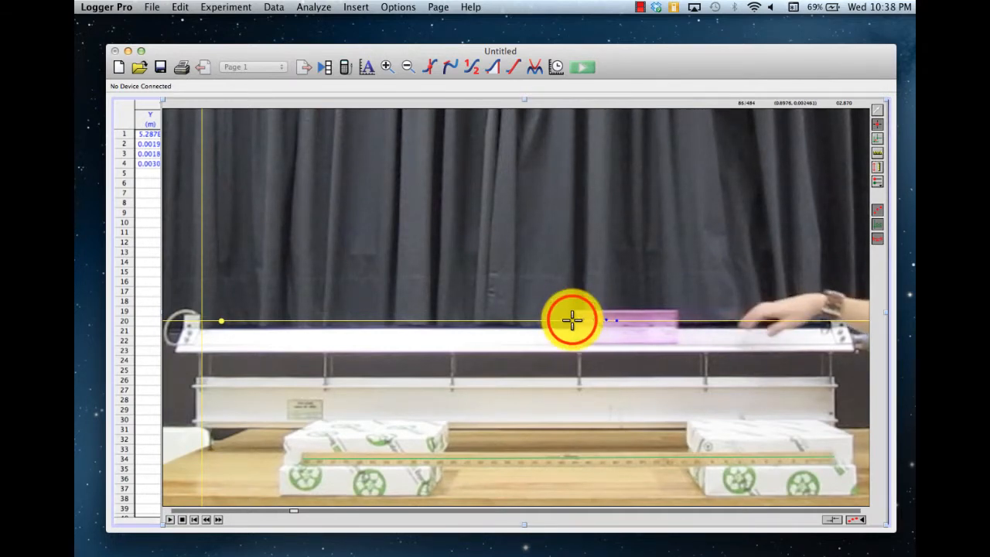
click(570, 317)
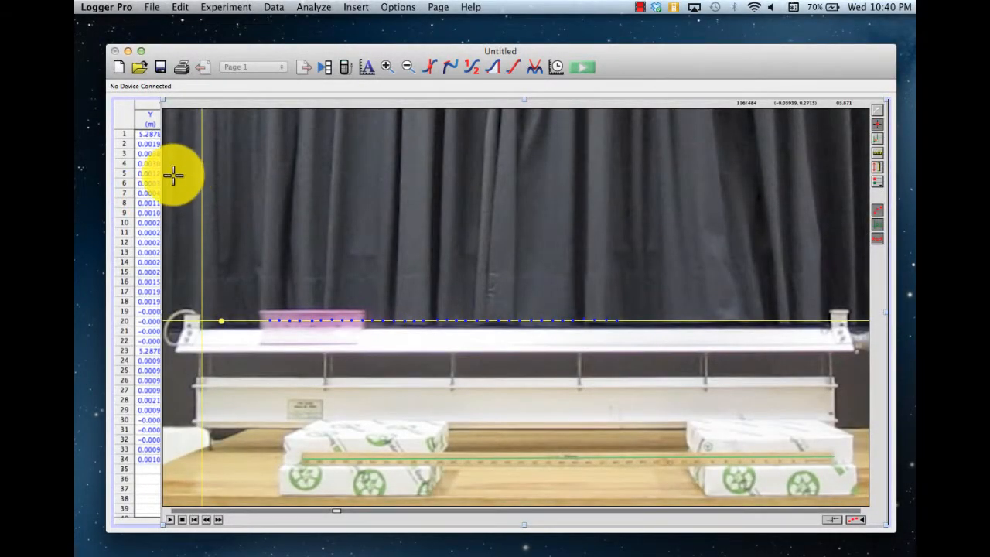
Stop adding points and shrink the movie into the graph's lower right corner to uncover the data table and plot.
click(875, 112)
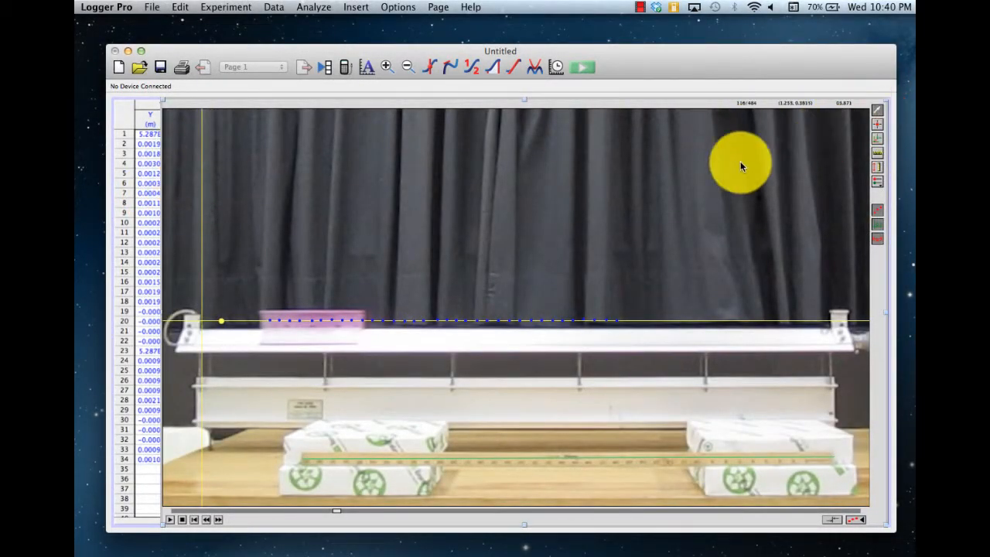
click(186, 209)
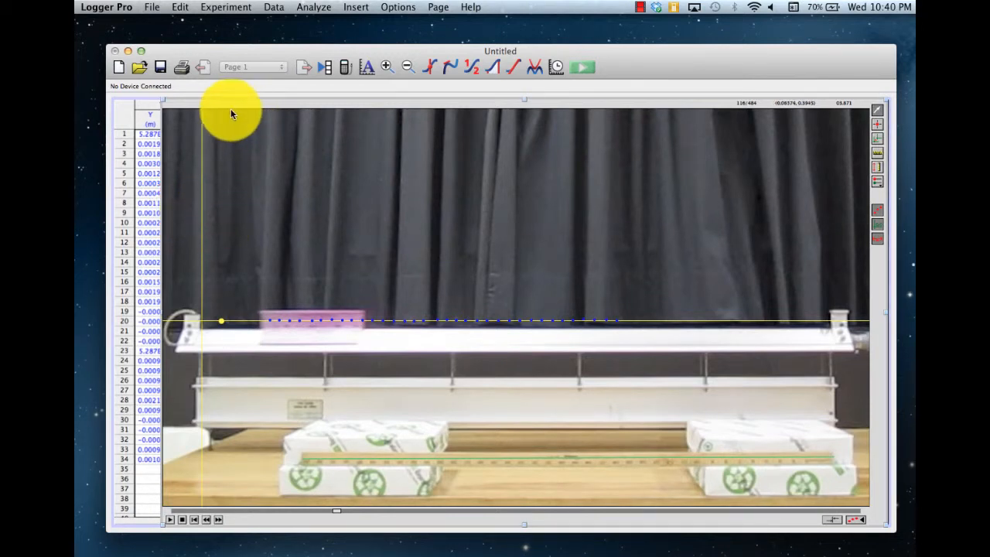
click(177, 104)
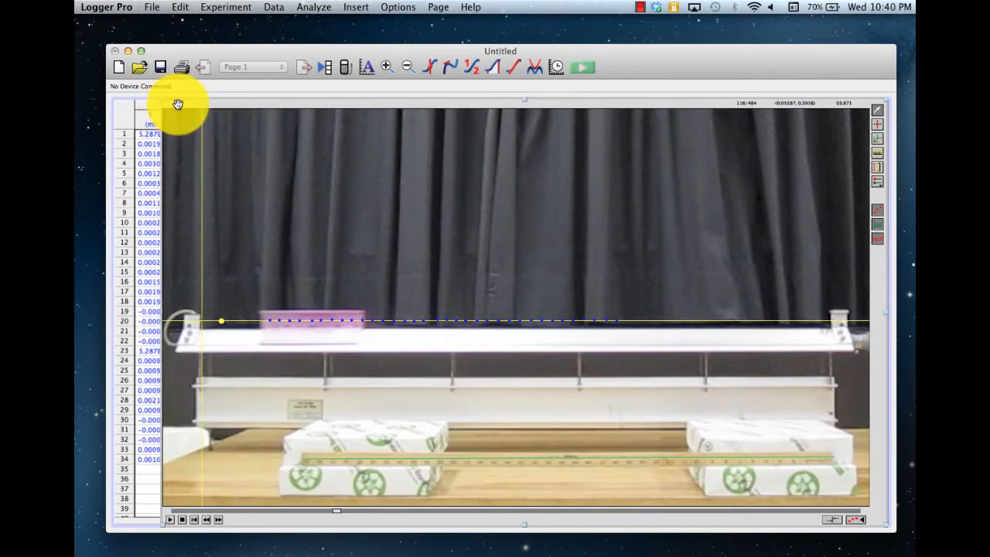
drag(178, 105, 181, 104)
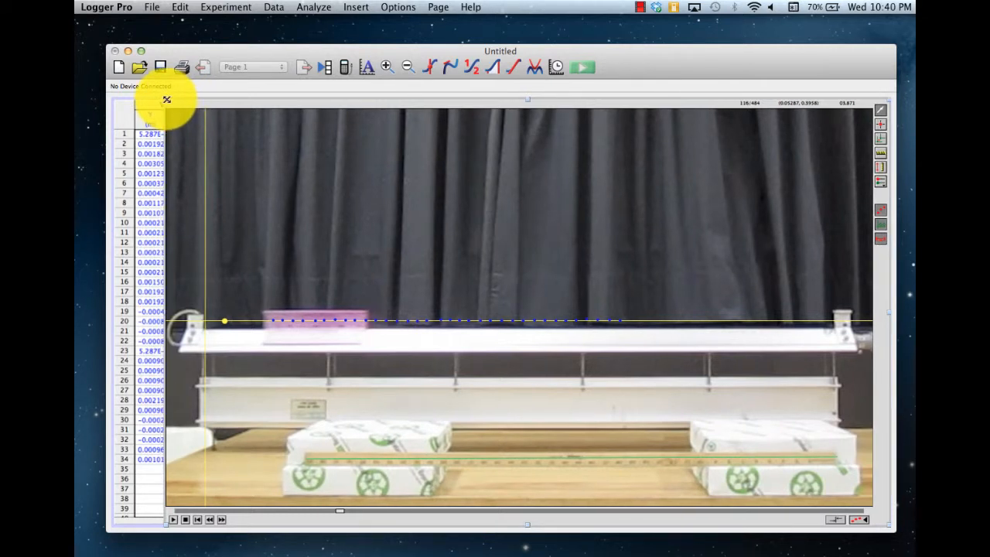
click(164, 99)
drag(165, 99, 169, 101)
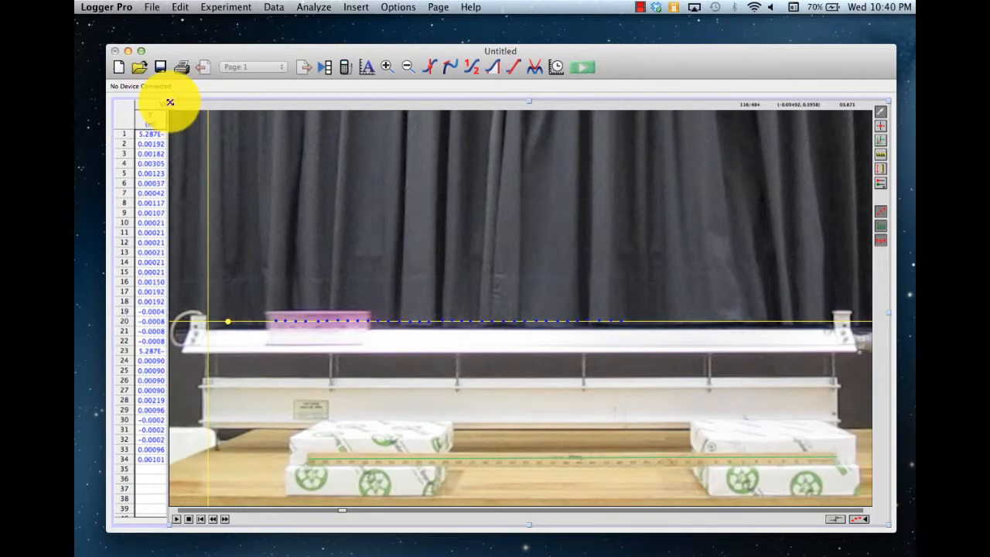
click(169, 102)
drag(170, 101, 582, 373)
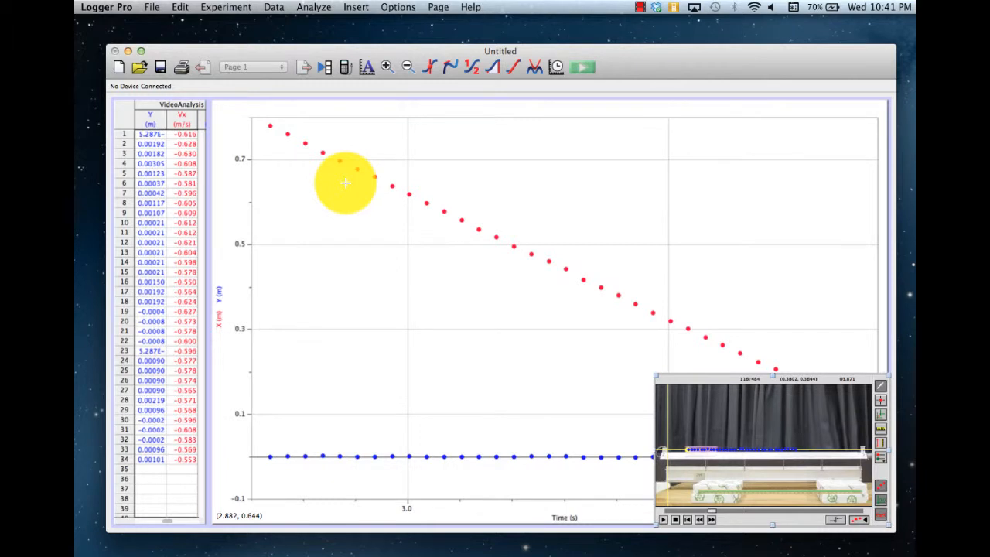
Widen the data table over the graph and bring all its columns into view, from Time to Vy.
click(176, 310)
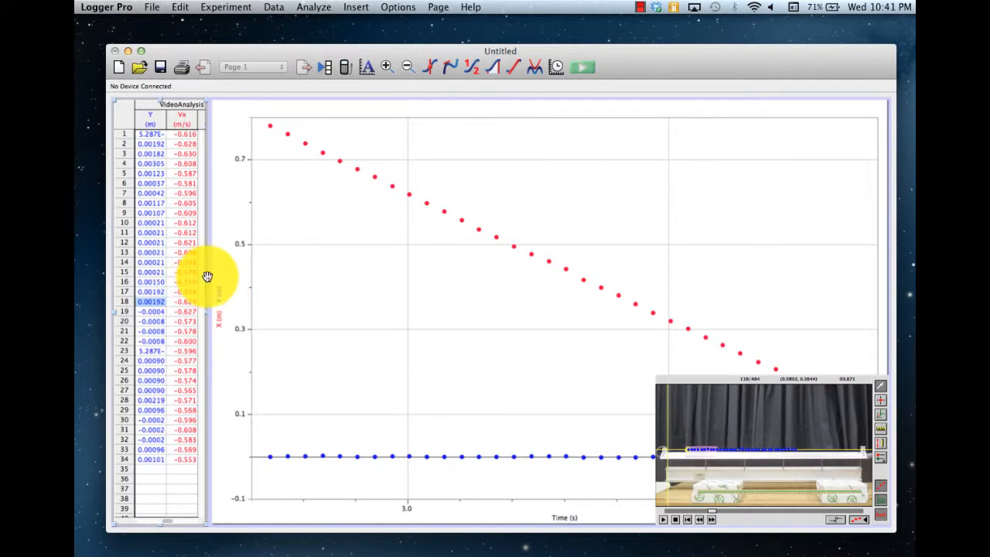
click(206, 313)
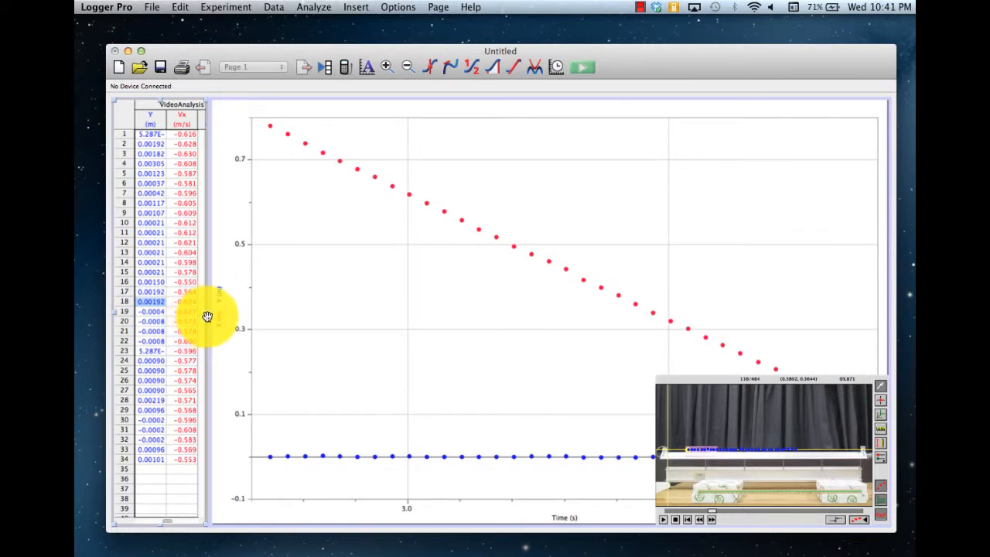
click(207, 312)
drag(207, 312, 344, 322)
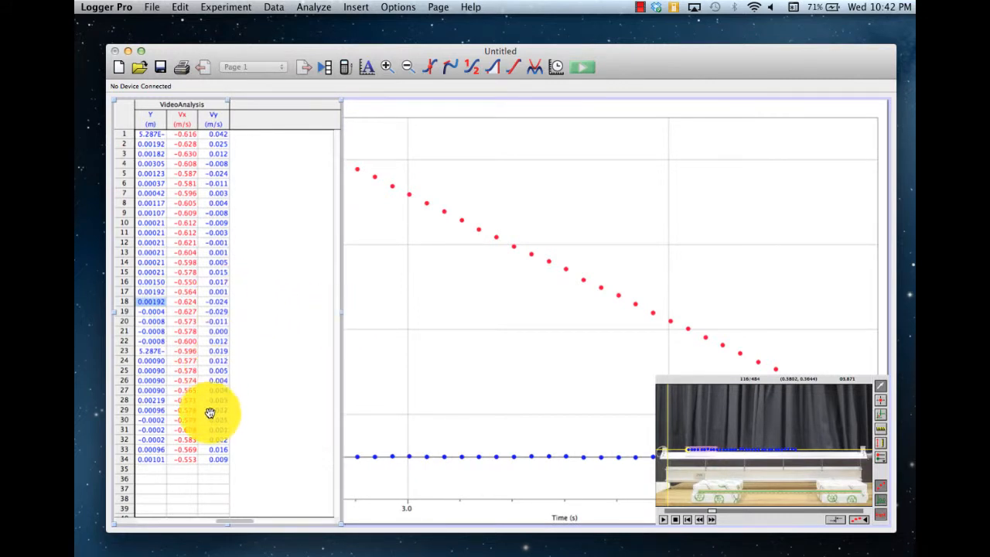
click(243, 522)
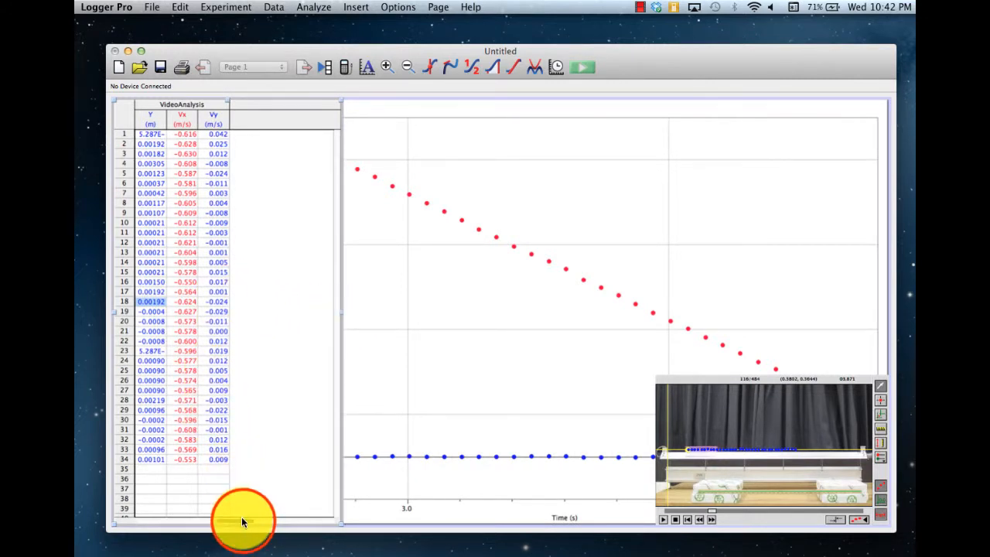
drag(242, 523, 170, 523)
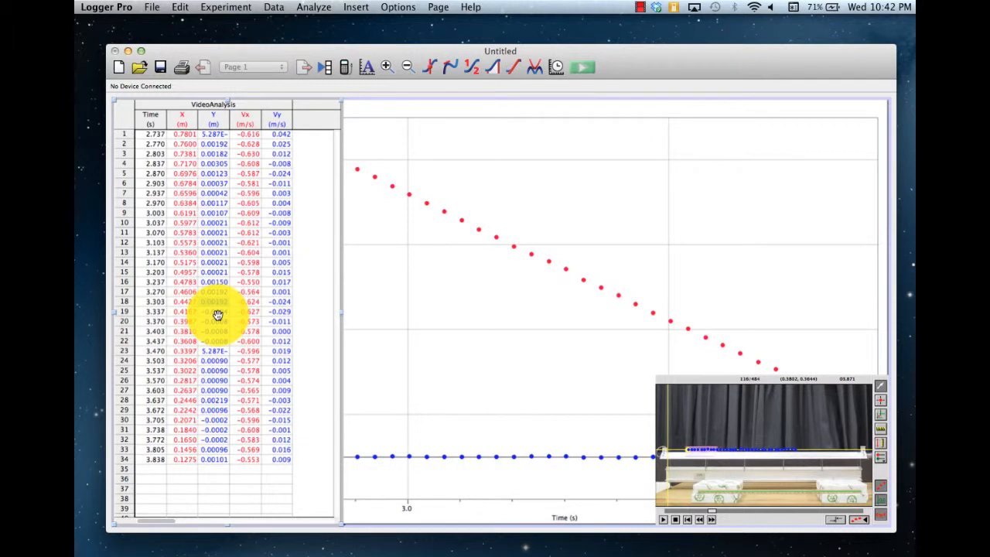
Delete the Y column from the VideoAnalysis table and bring the graph to the front.
click(217, 119)
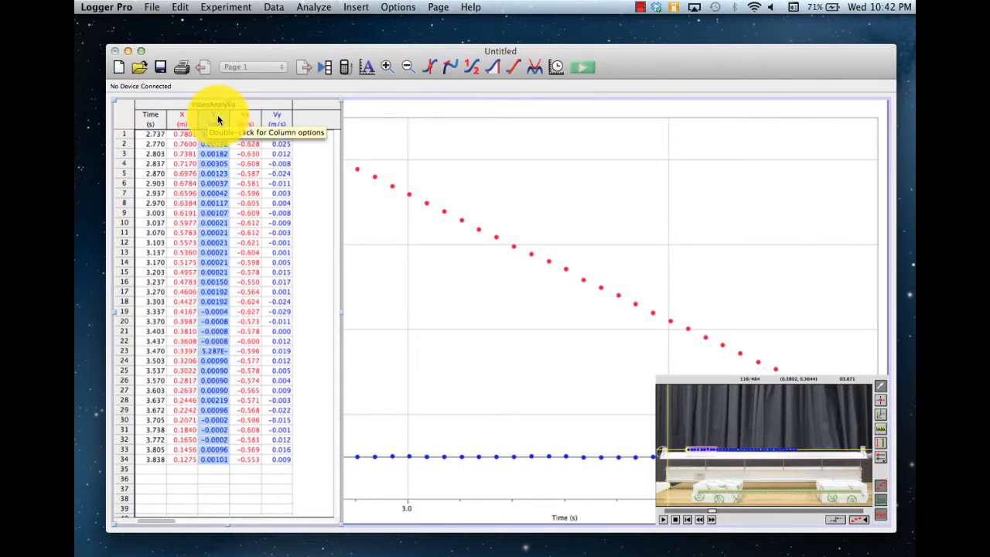
click(217, 115)
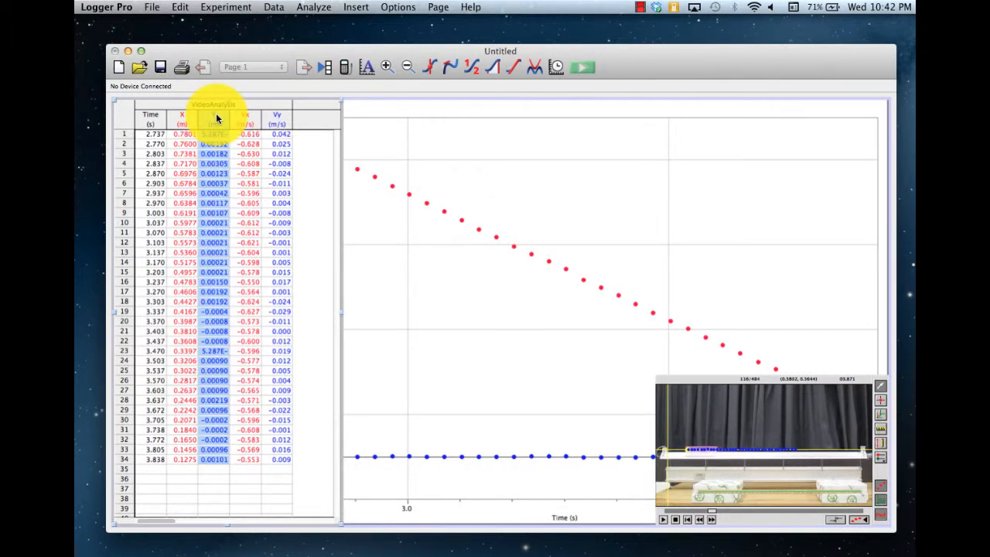
right_click(215, 113)
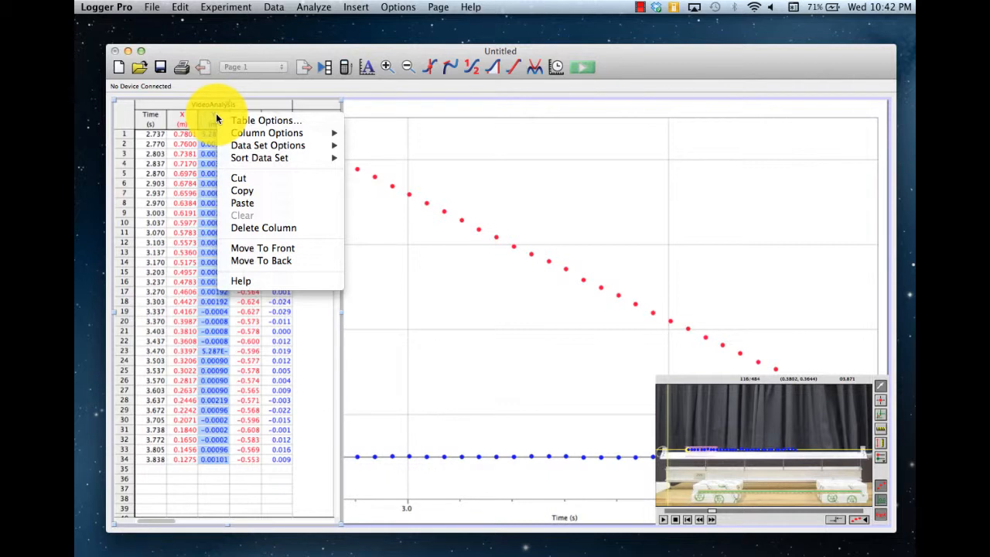
click(250, 230)
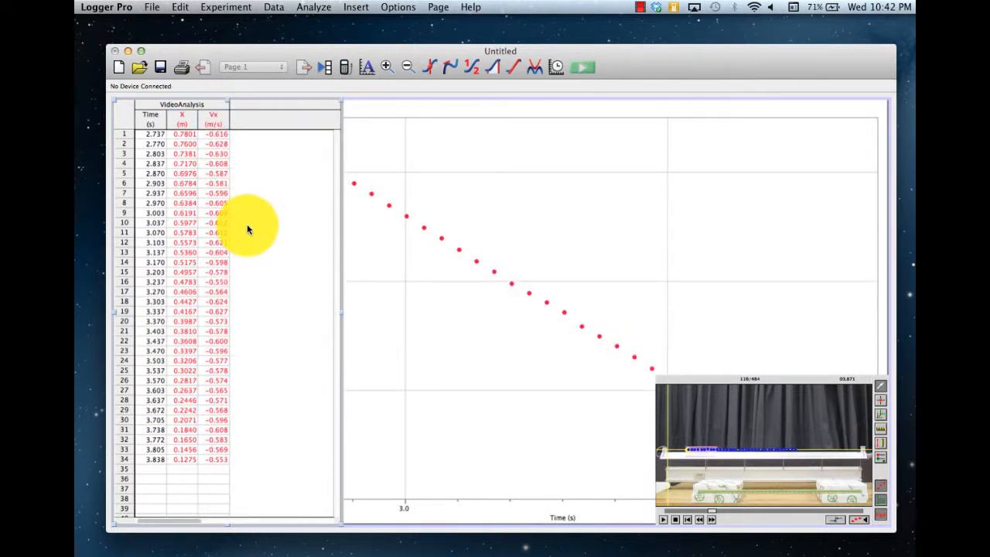
click(467, 211)
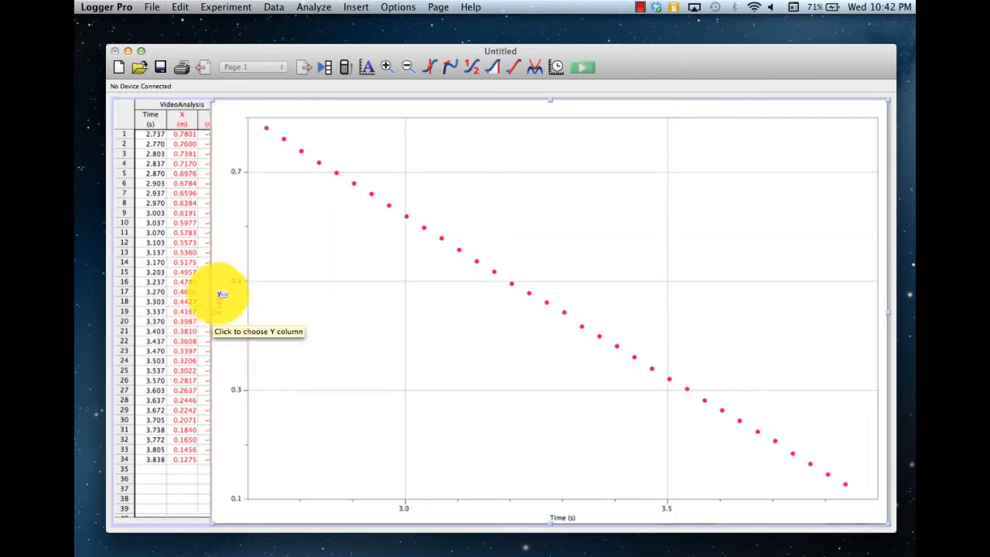
Bring the data table forward and rename the X column as Horizontal Position in its column options.
click(174, 173)
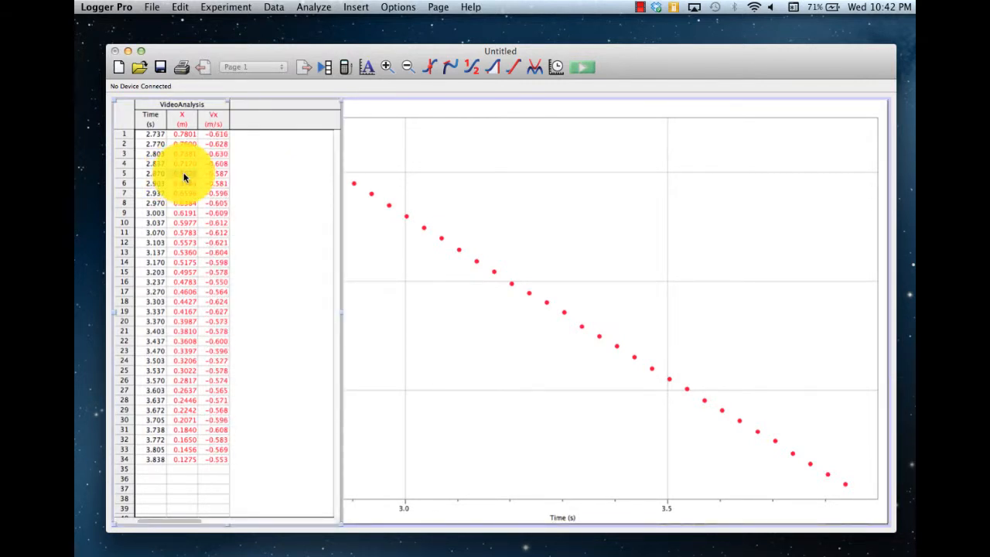
click(187, 122)
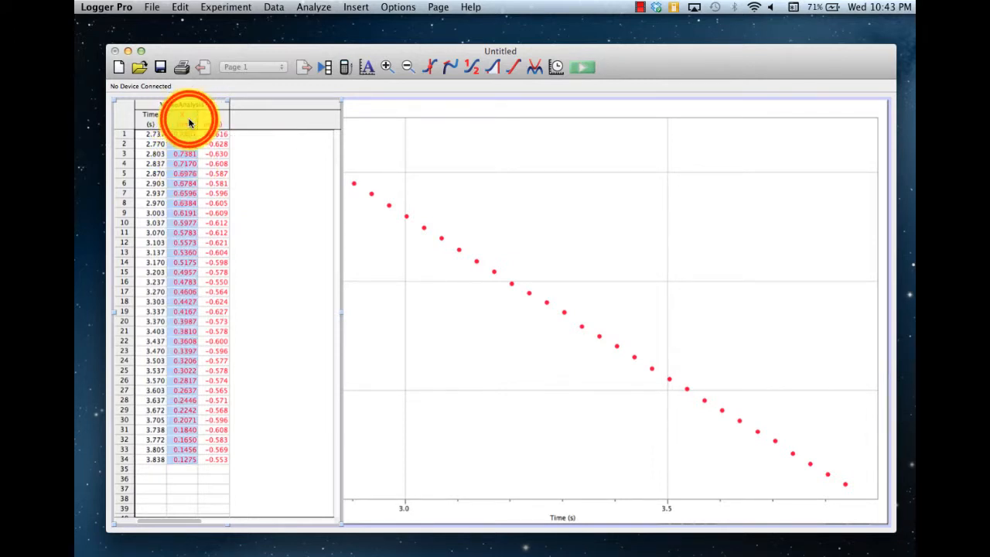
double_click(189, 122)
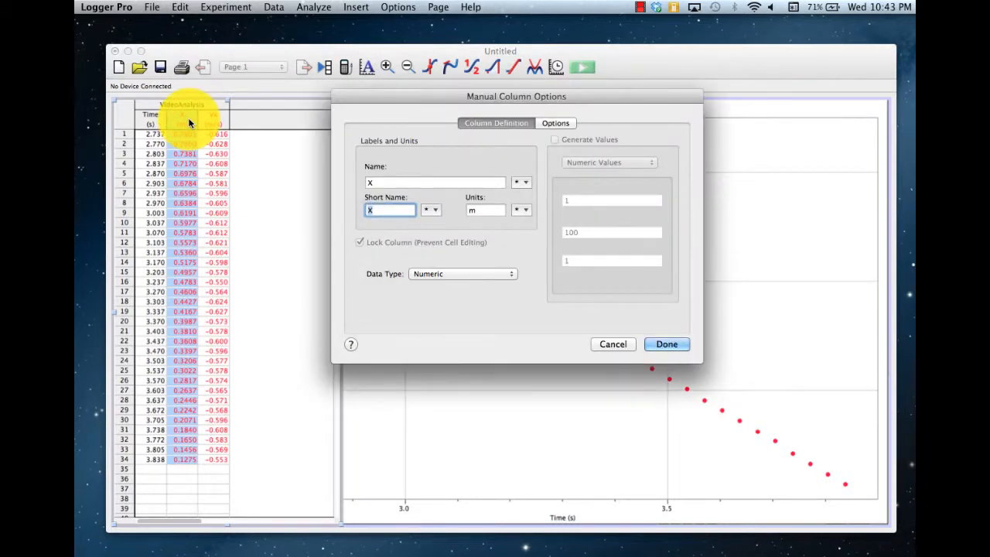
click(395, 183)
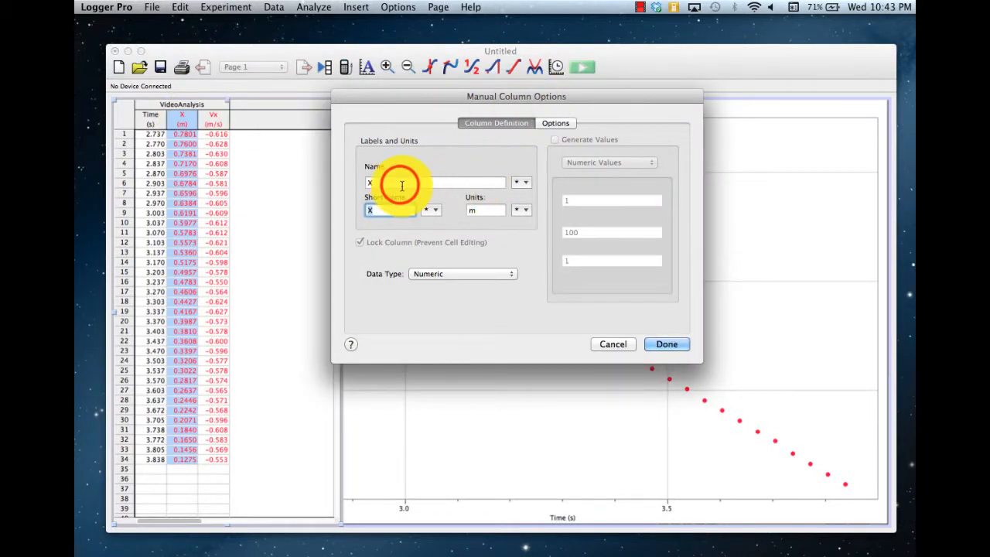
text(Hori)
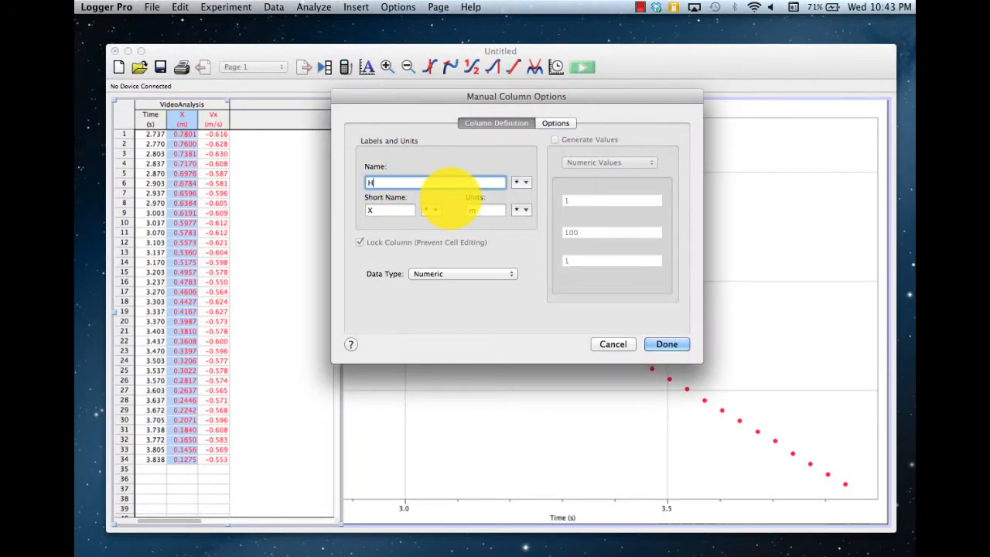
text(zontal Position)
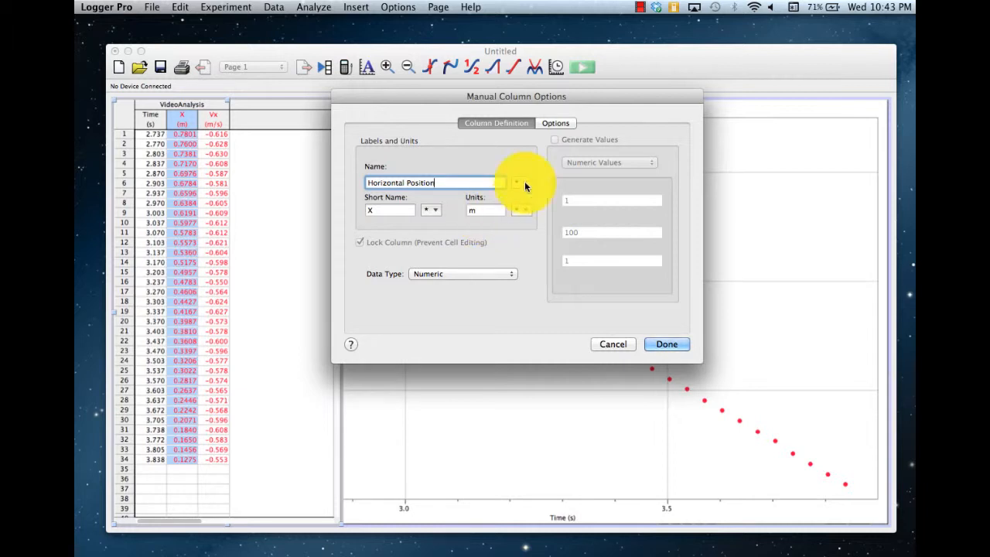
Set the Horizontal Position column's colour to blue and apply the column options.
click(559, 124)
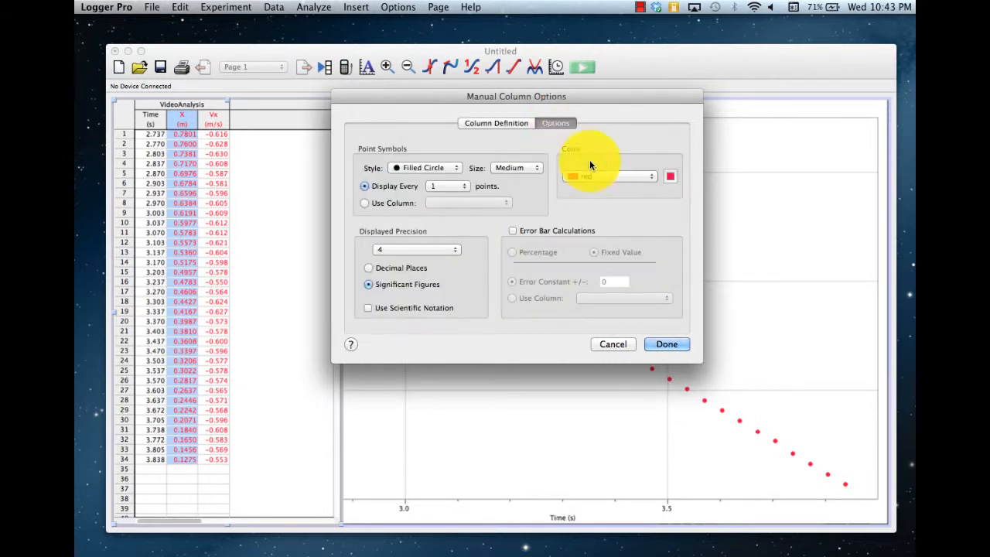
click(614, 177)
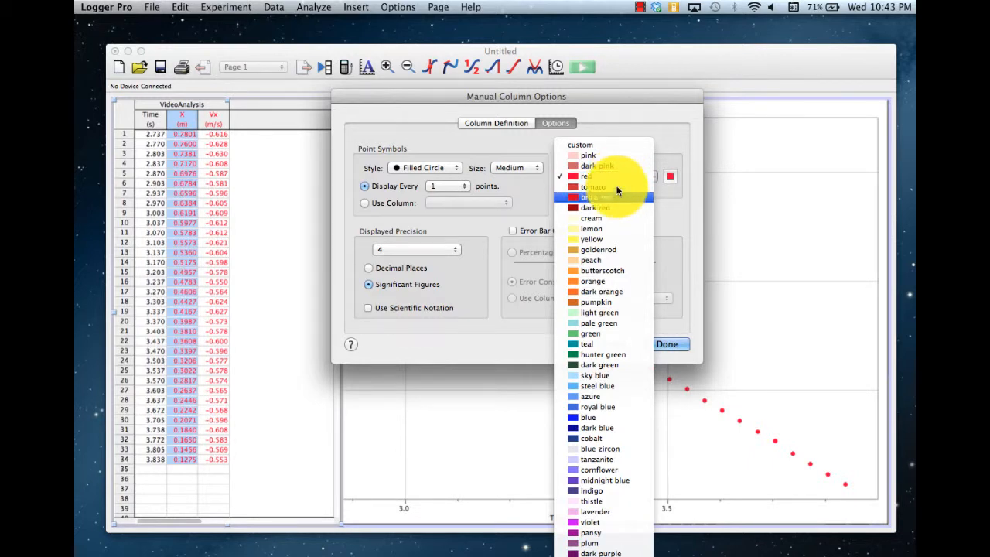
click(612, 419)
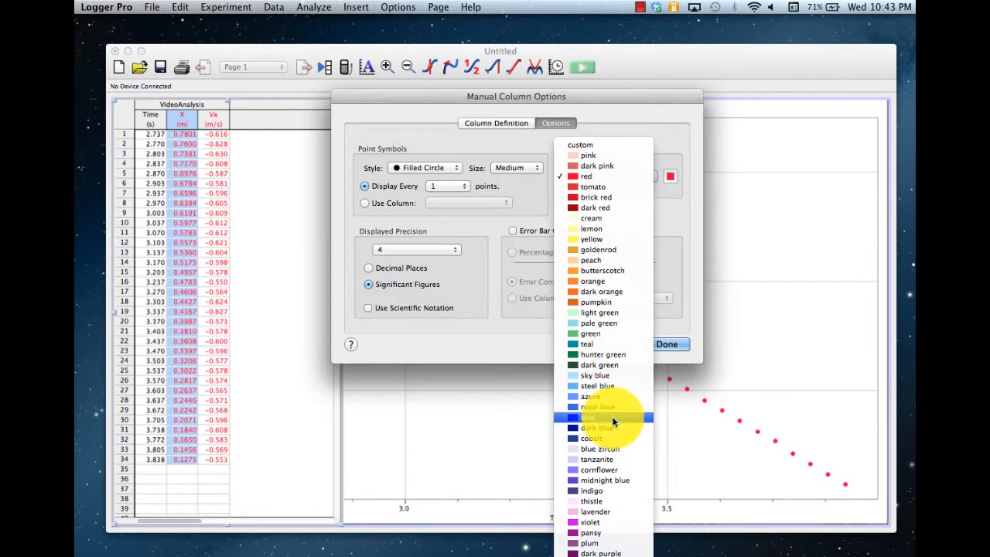
click(667, 344)
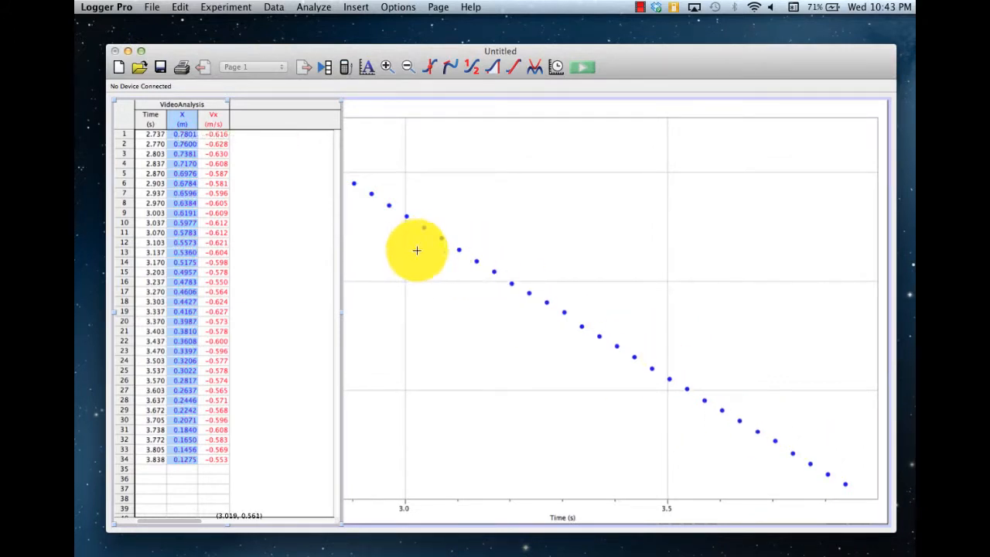
Open the Vx column's options and rename the column as Horizontal Velocity.
click(218, 119)
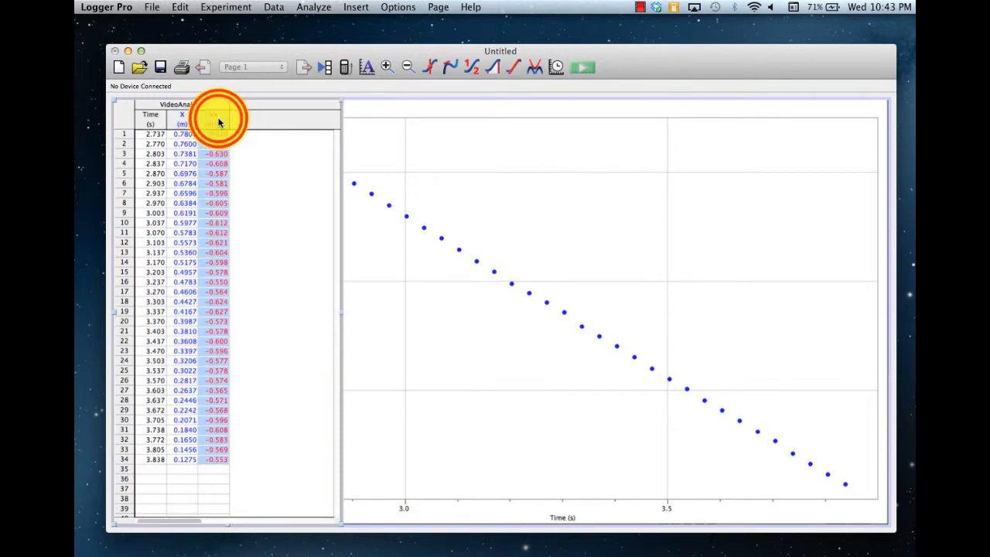
double_click(218, 120)
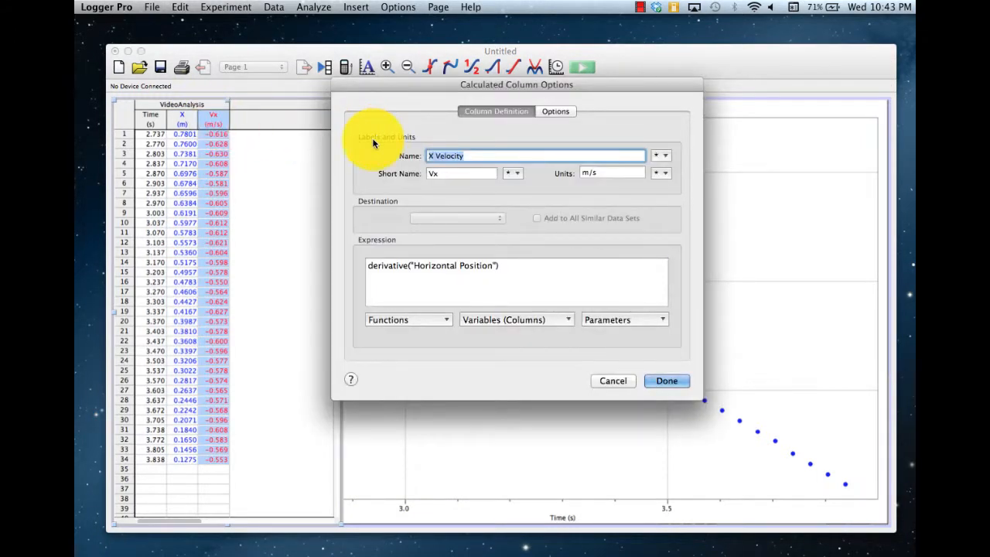
click(487, 157)
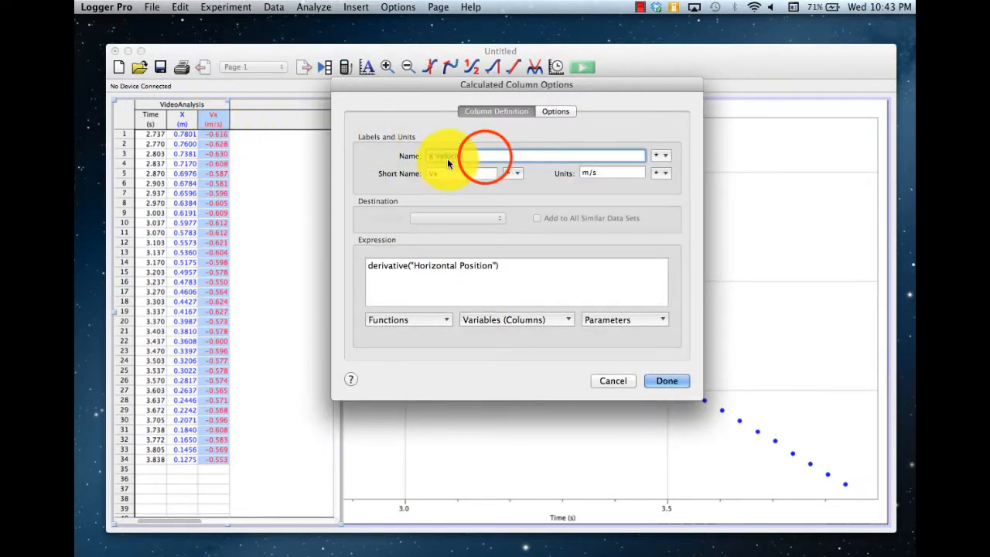
drag(485, 156, 410, 151)
key(BackSpace)
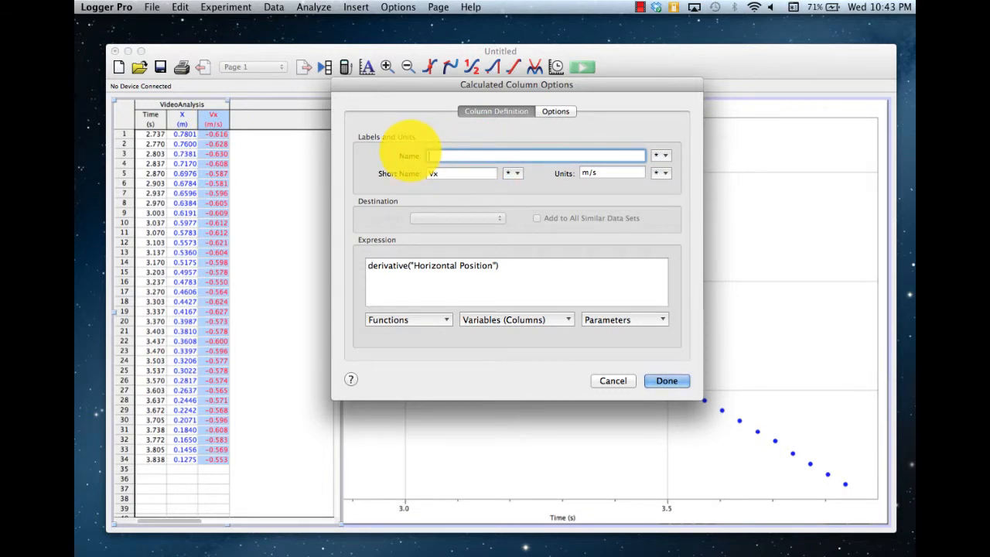
text(Horizontal Velocity)
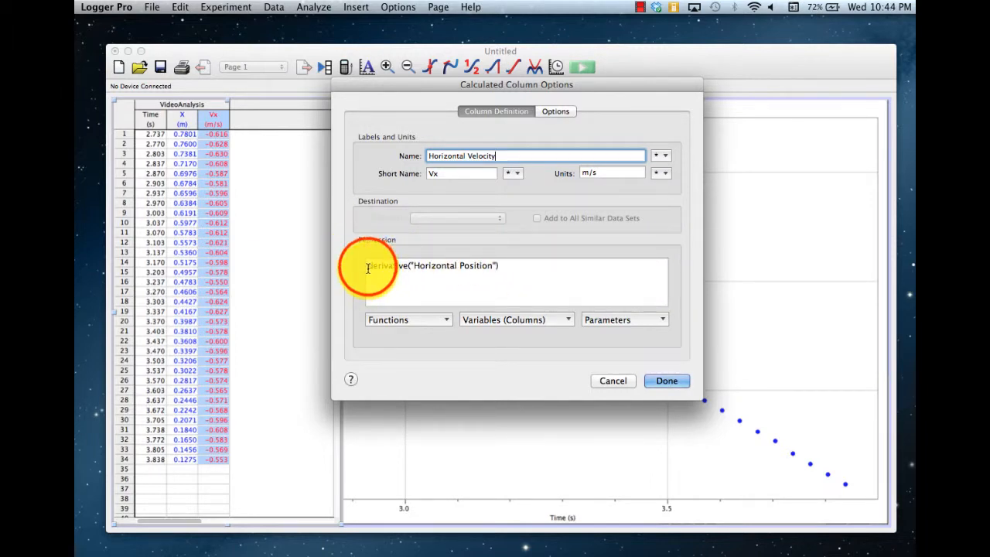
Review the derivative expression that defines the velocity column and apply the column options.
drag(370, 266, 516, 267)
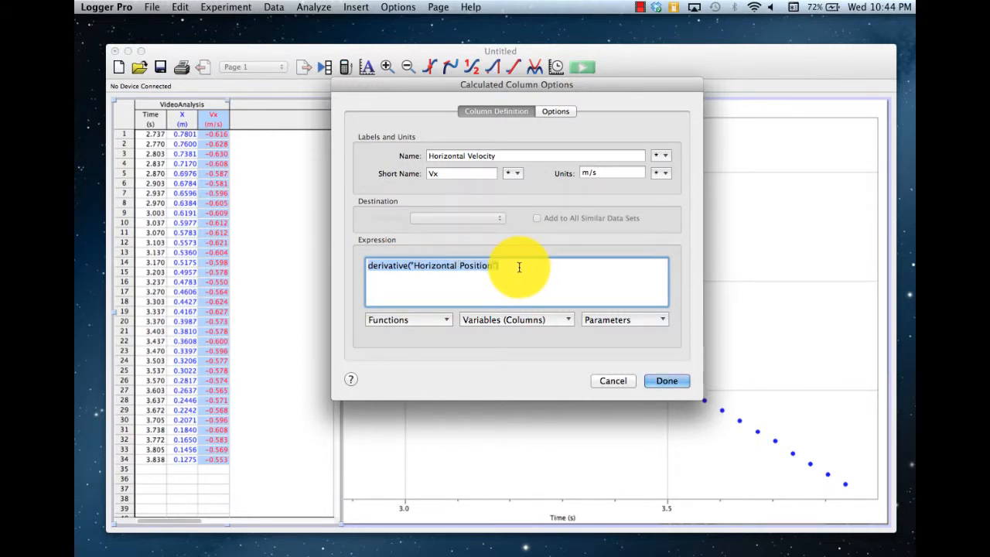
click(519, 266)
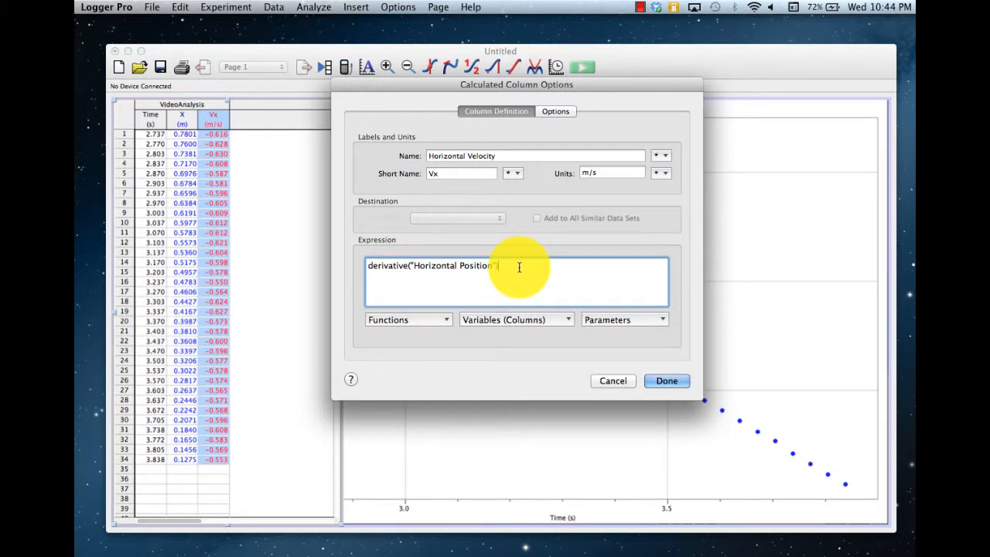
click(365, 266)
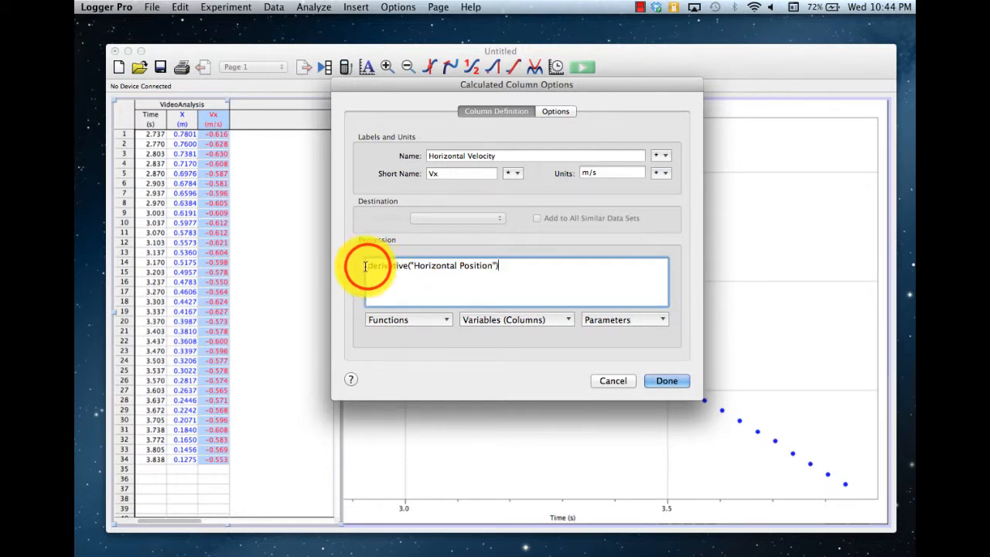
drag(368, 266, 537, 264)
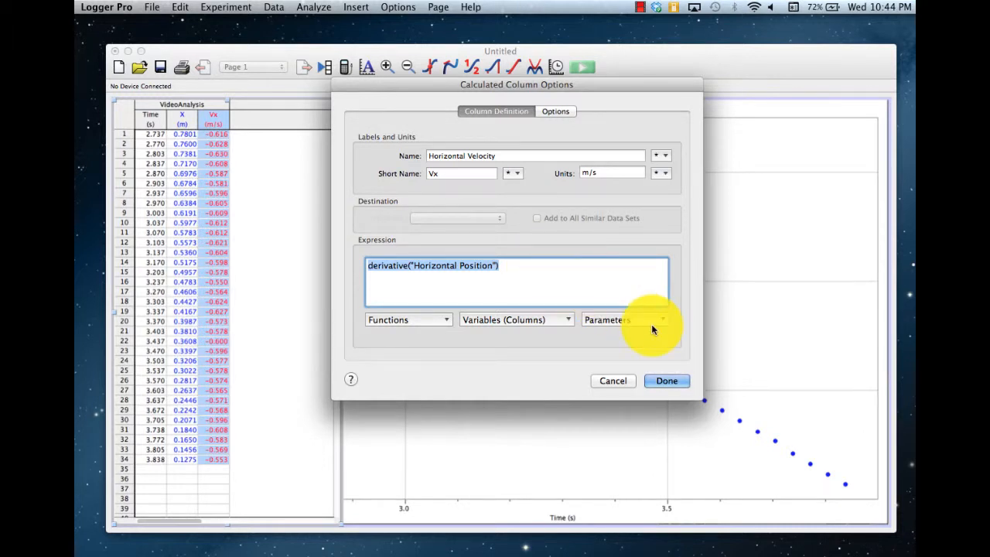
click(660, 381)
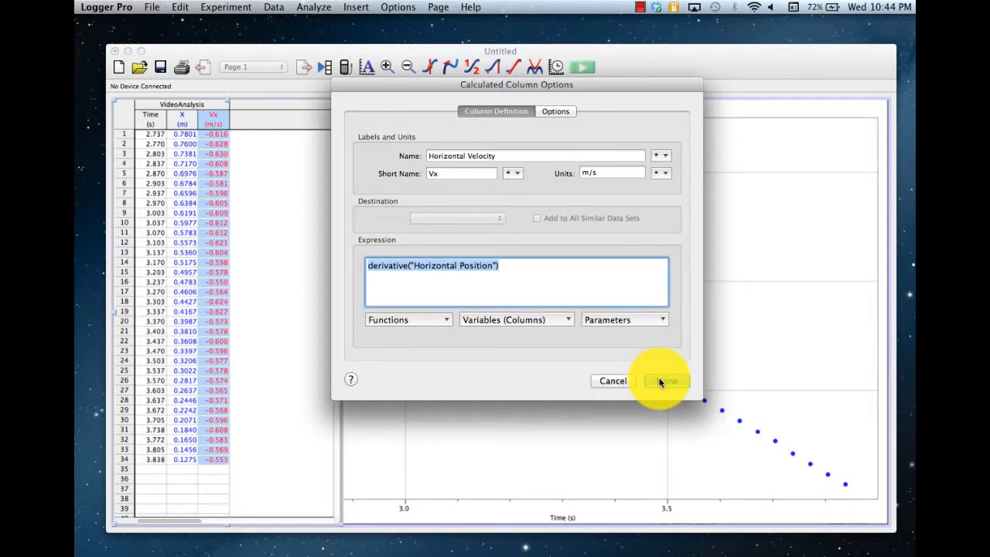
click(659, 381)
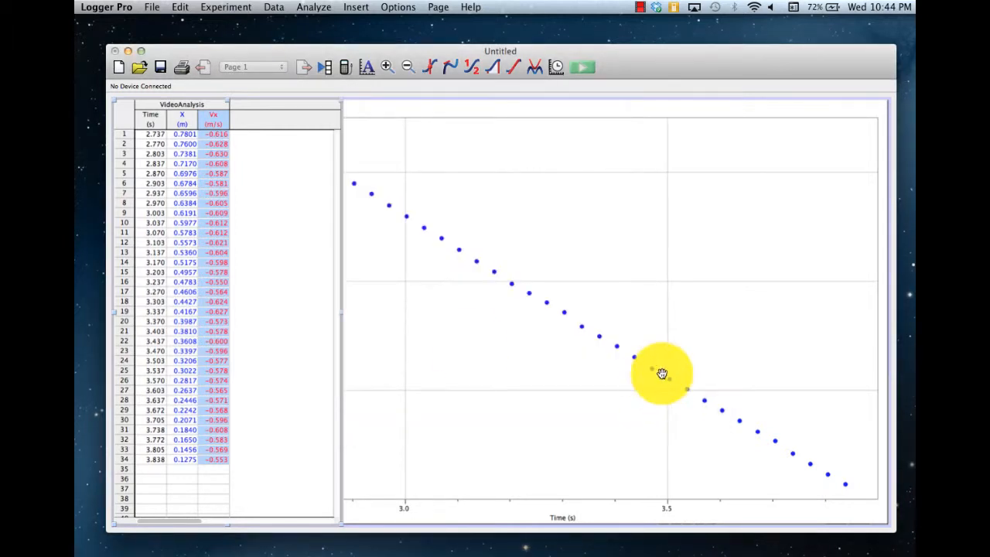
Add the Horizontal Velocity column to the graph's y-axis alongside Horizontal Position through the axis options.
click(472, 349)
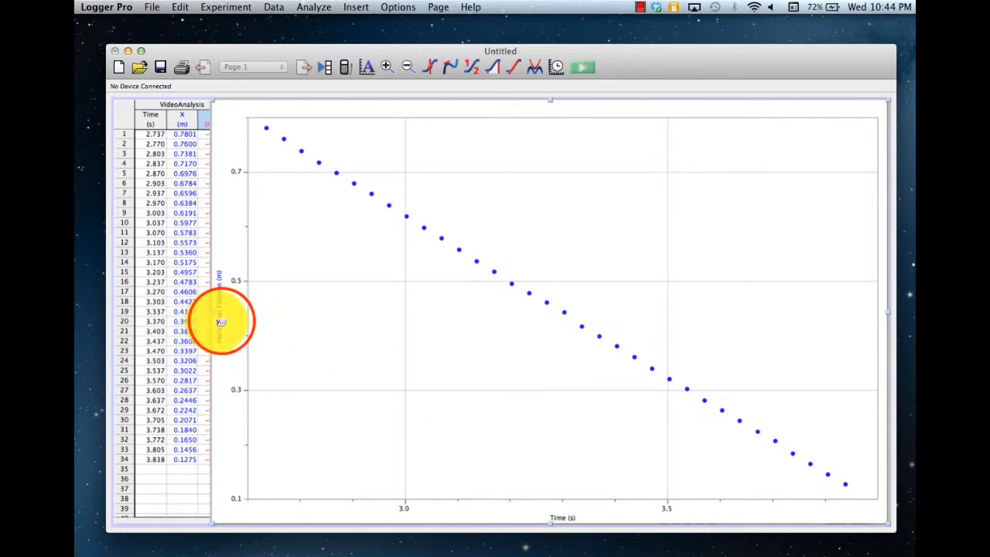
click(221, 321)
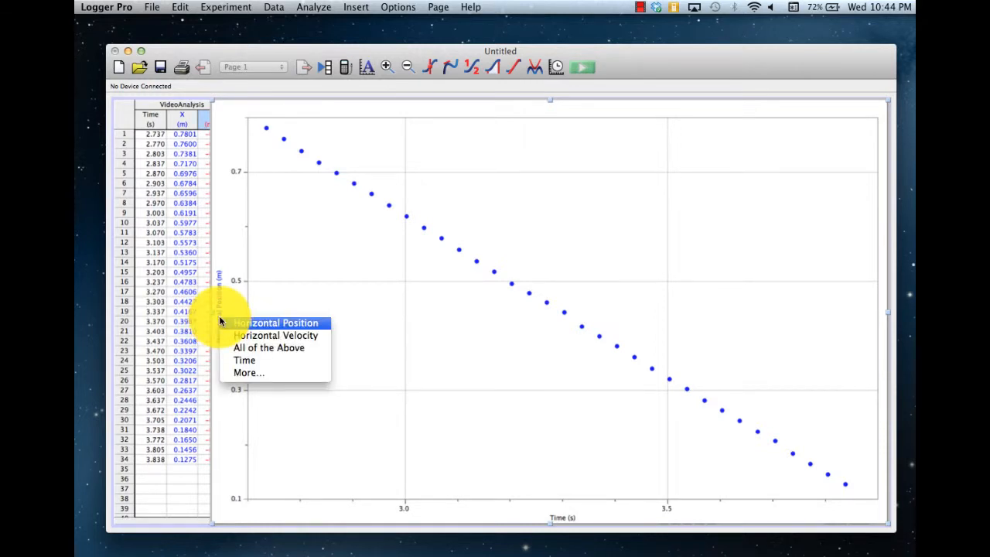
click(258, 374)
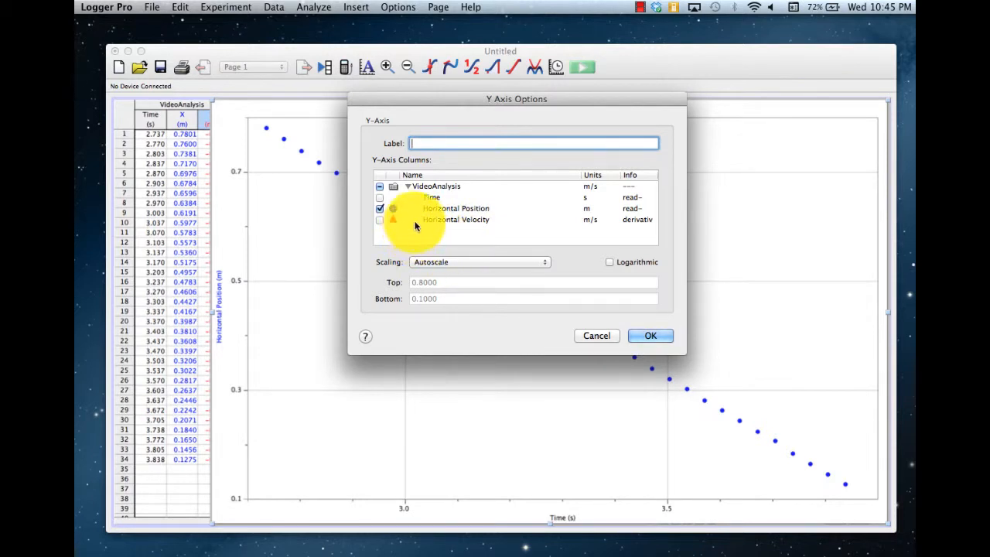
click(379, 197)
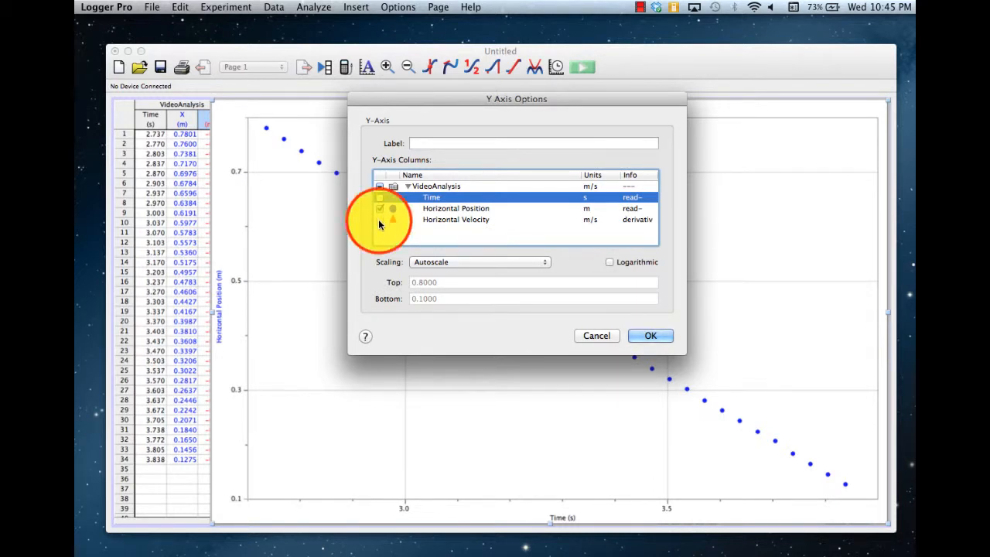
click(379, 219)
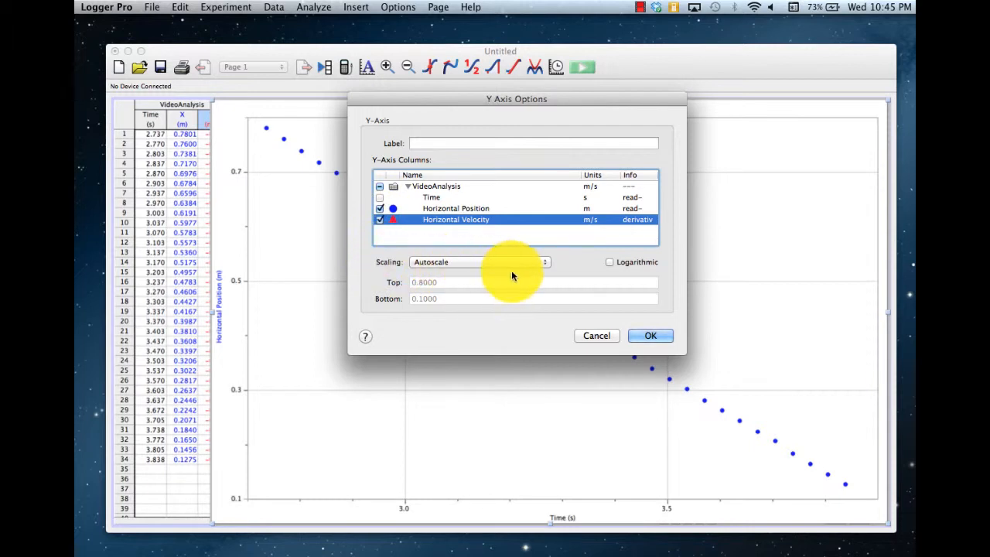
click(647, 337)
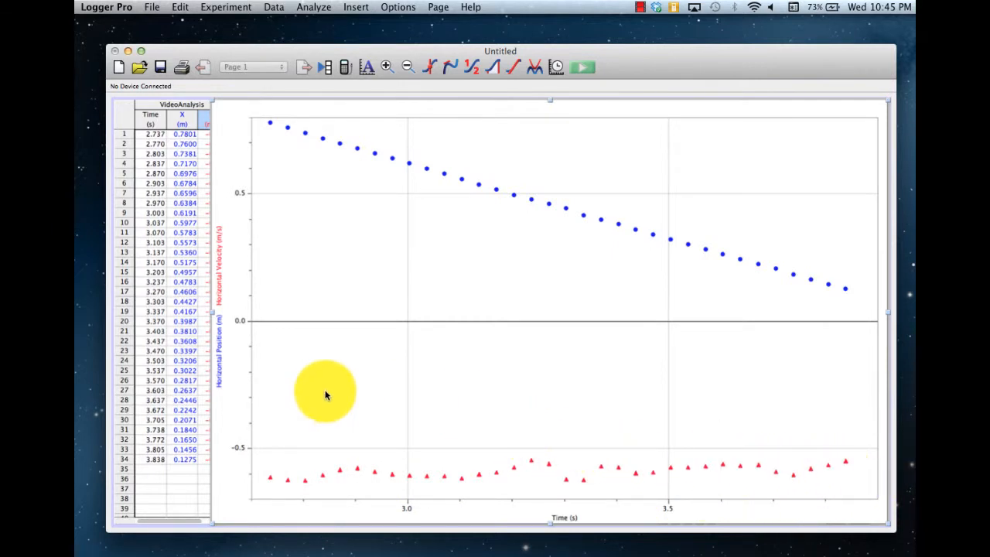
click(185, 220)
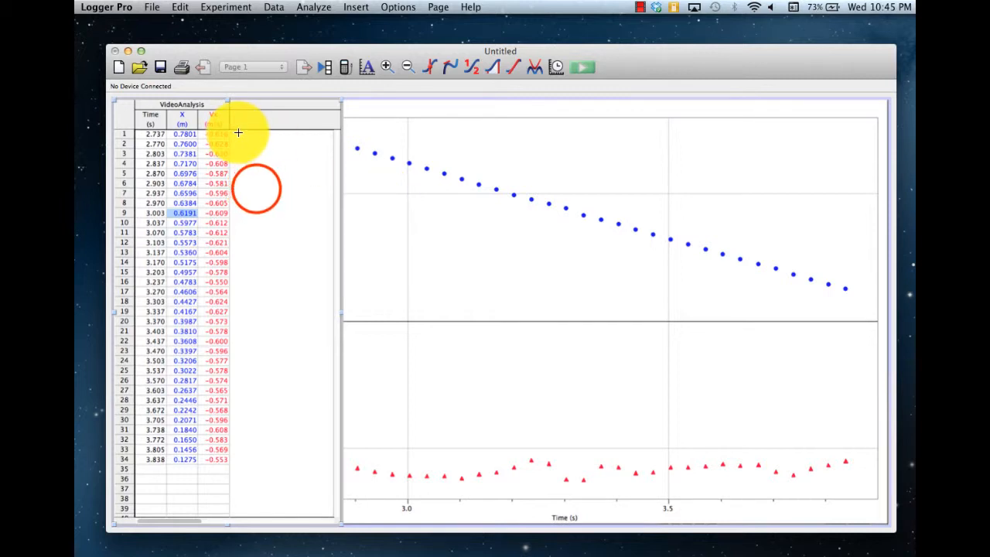
click(256, 190)
click(433, 234)
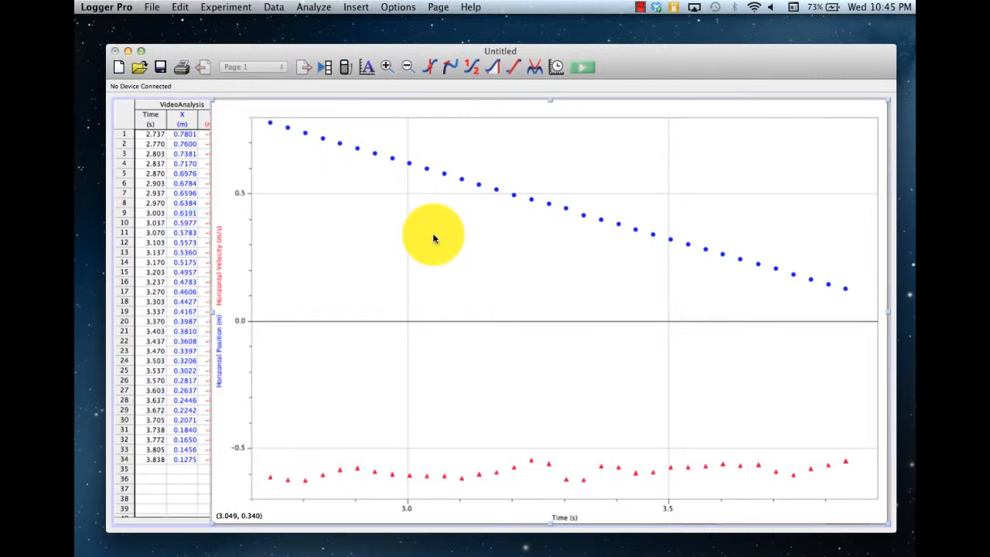
click(185, 232)
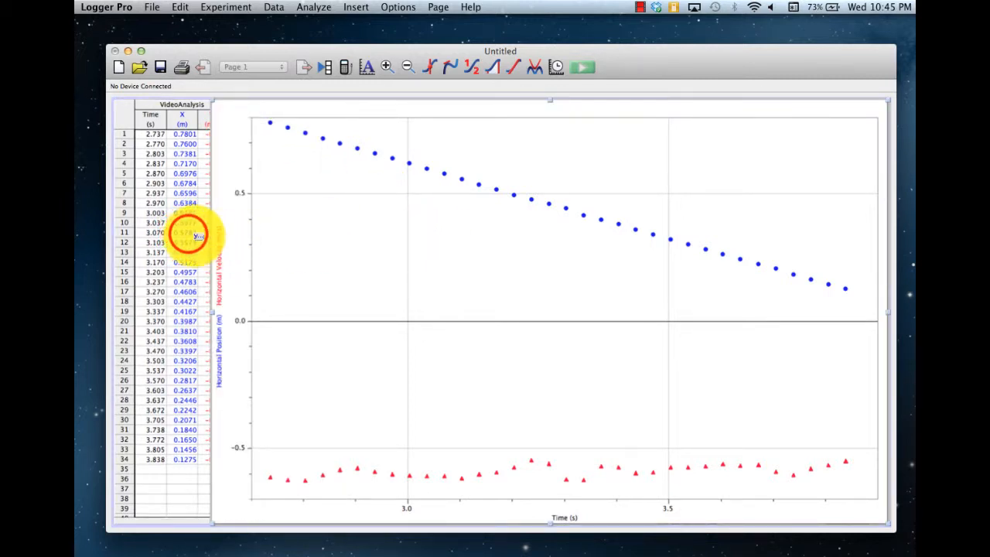
click(257, 138)
click(257, 138)
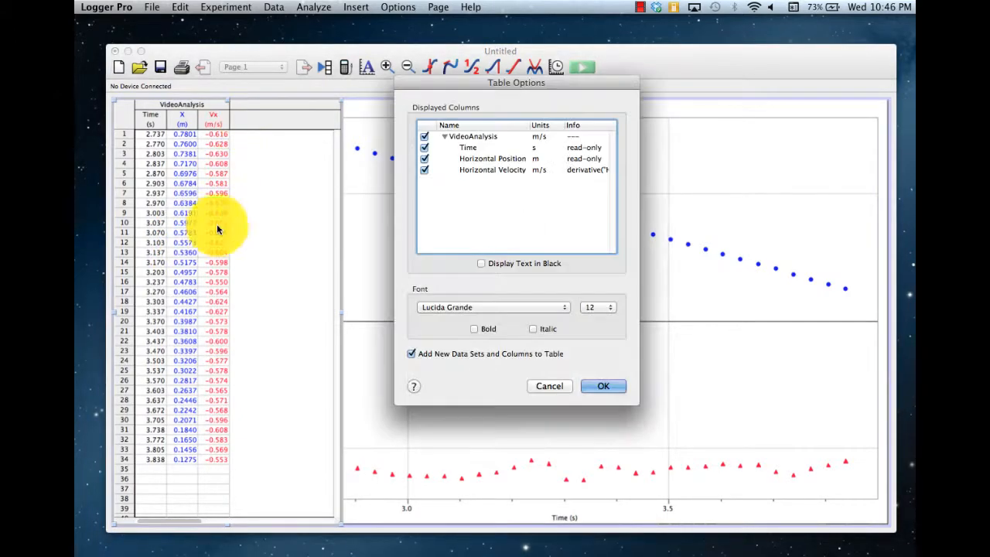
click(603, 386)
double_click(255, 115)
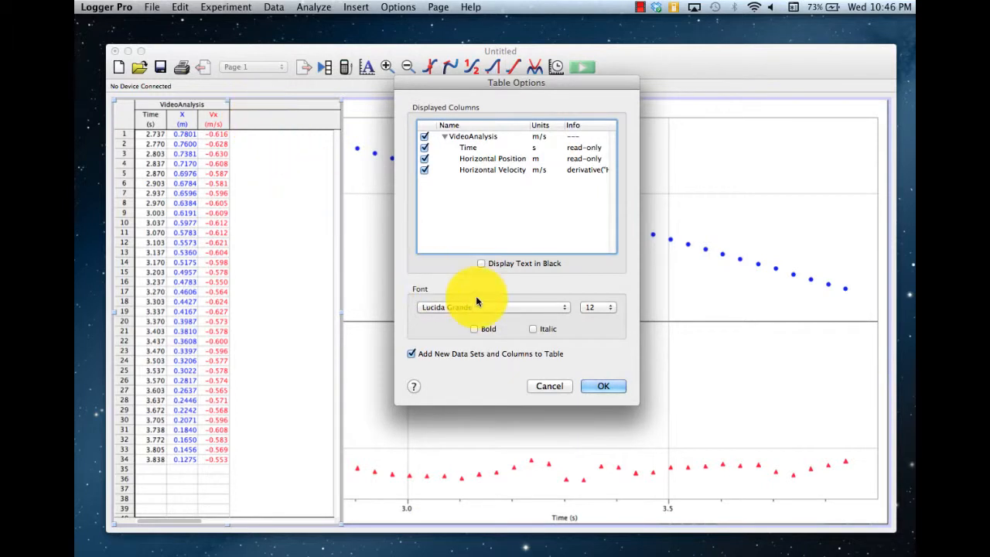
click(604, 386)
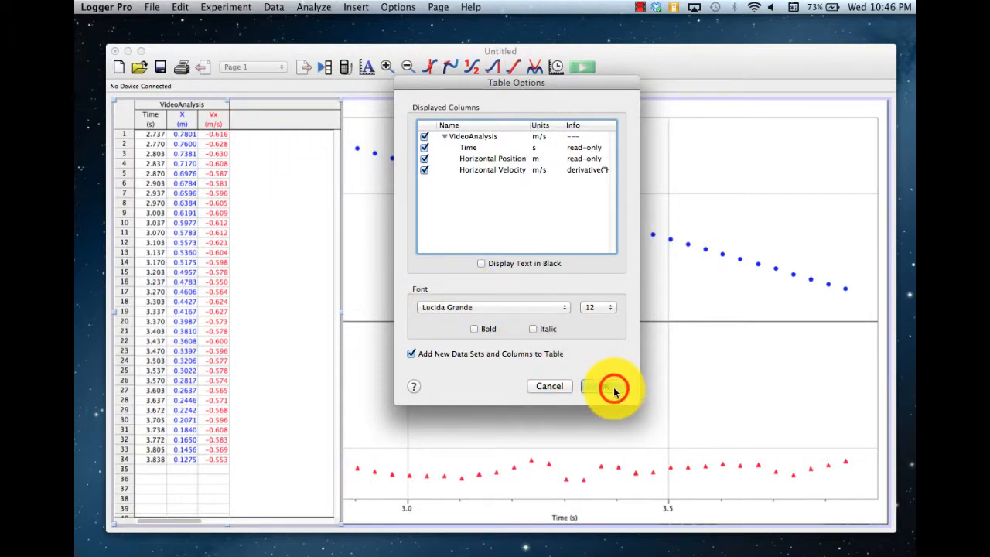
click(239, 324)
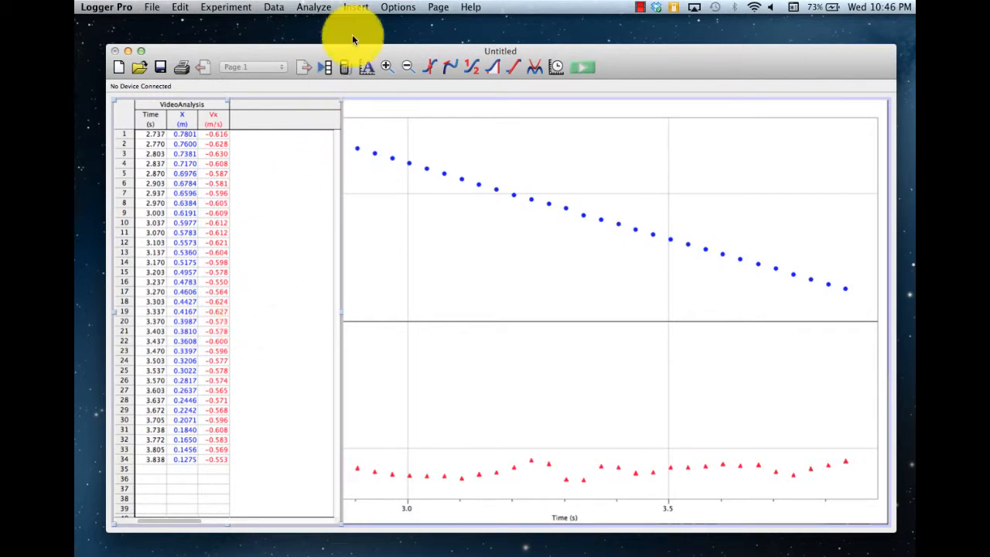
Start a new calculated column named Kinetic Energy with short name KE and units J.
click(272, 8)
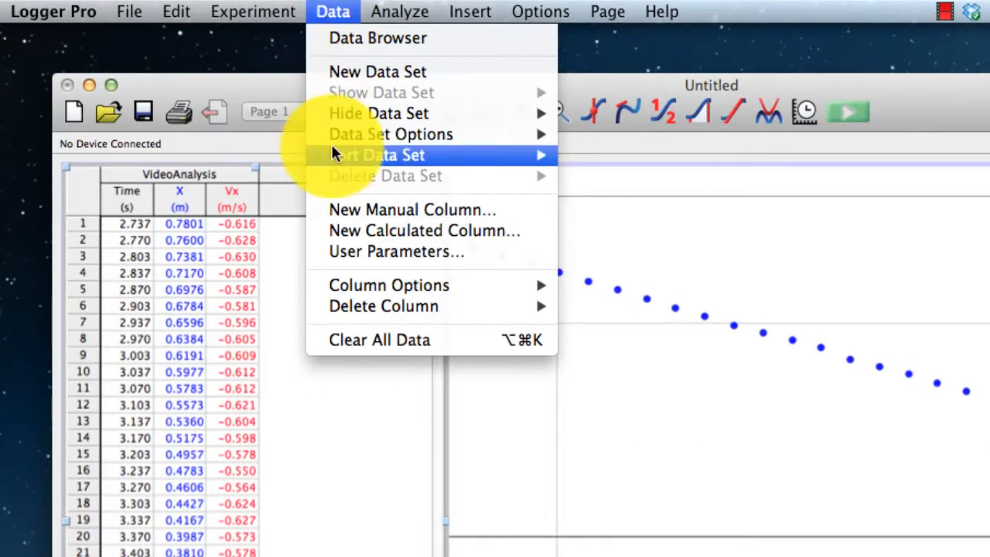
click(343, 231)
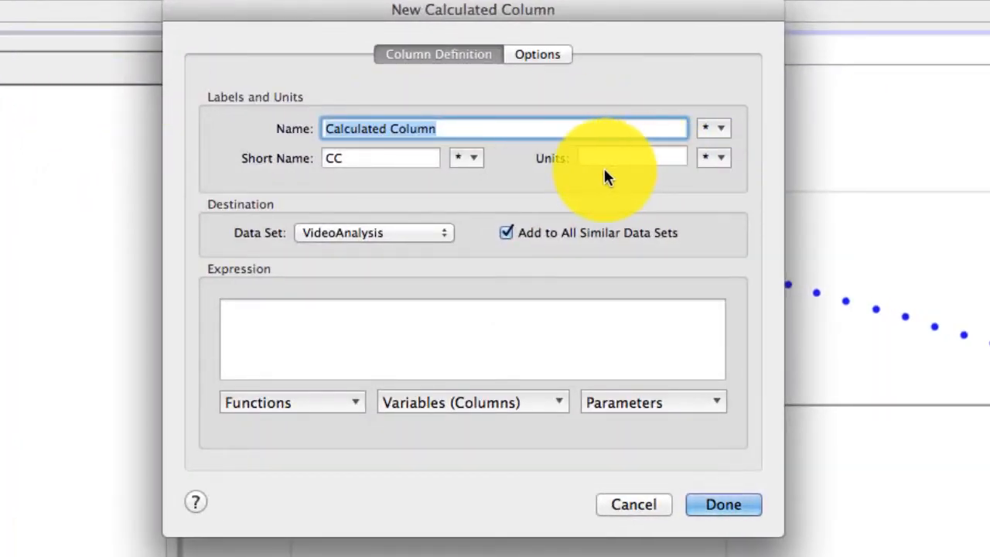
key(BackSpace)
text(Kine)
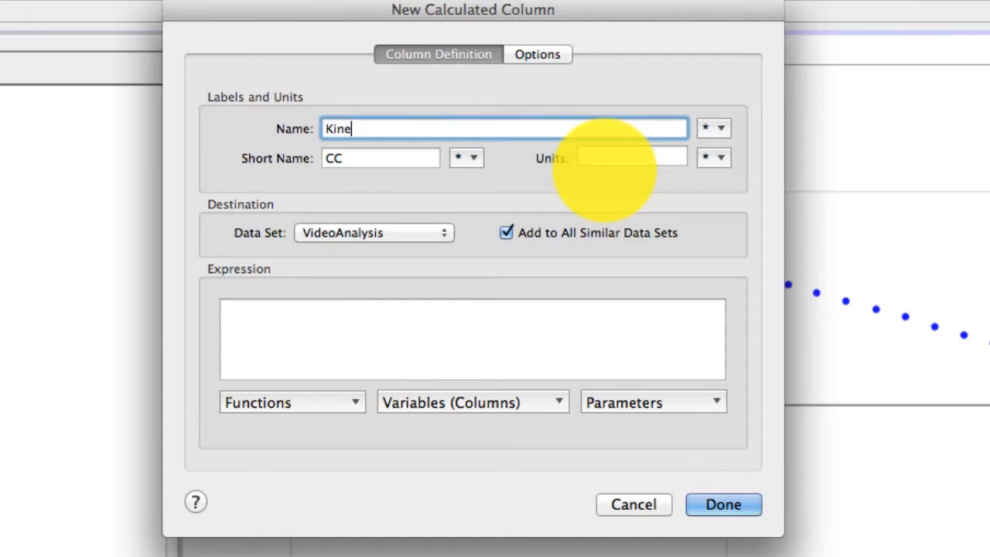
text(tic Energy)
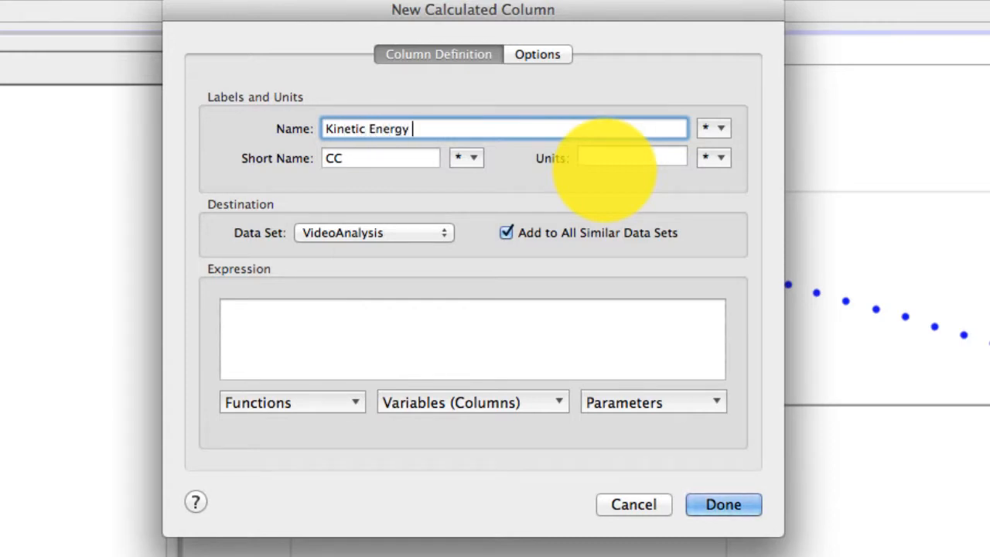
key(Tab)
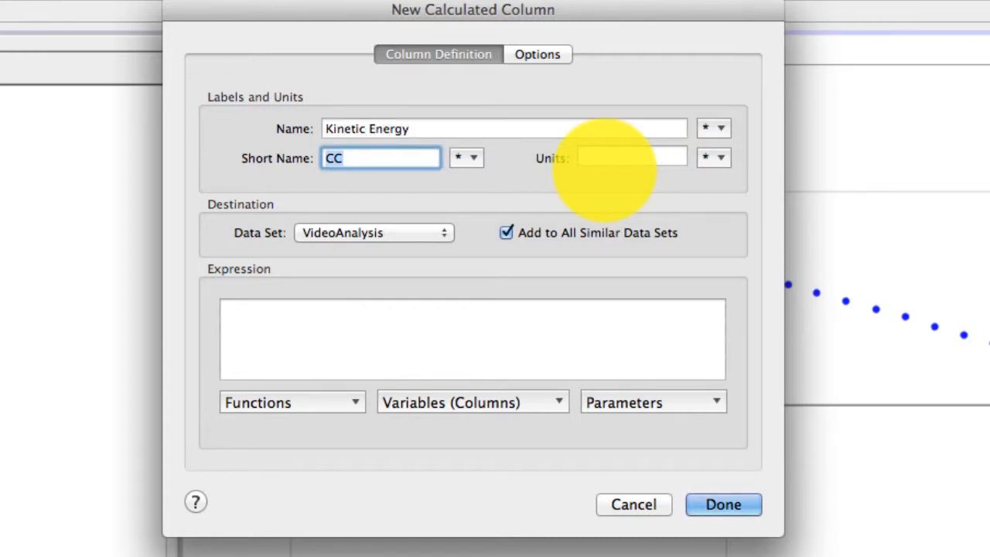
text(KE)
key(Tab)
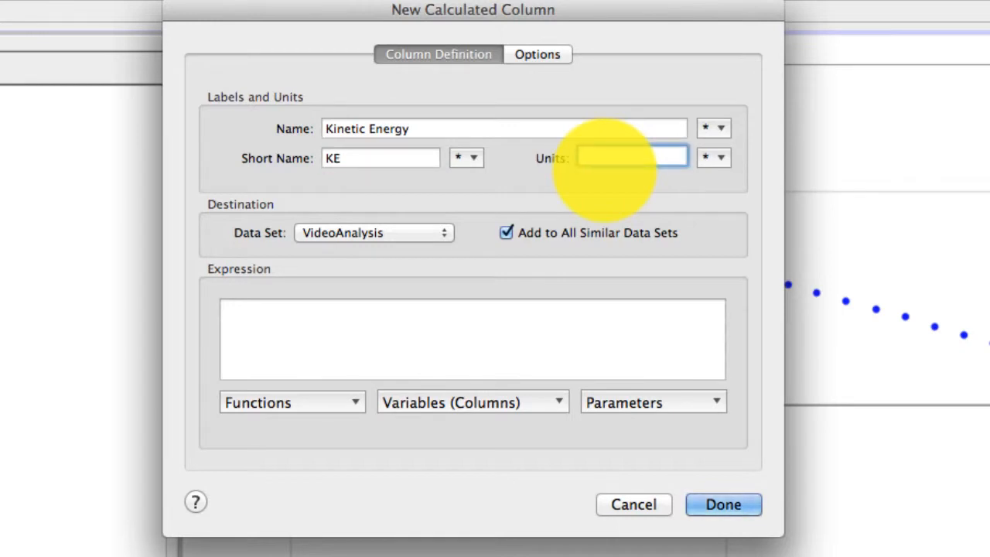
text(J)
Define the Kinetic Energy column's expression as 0.5*1*"Horizontal Velocity"^2 and create the column.
click(371, 325)
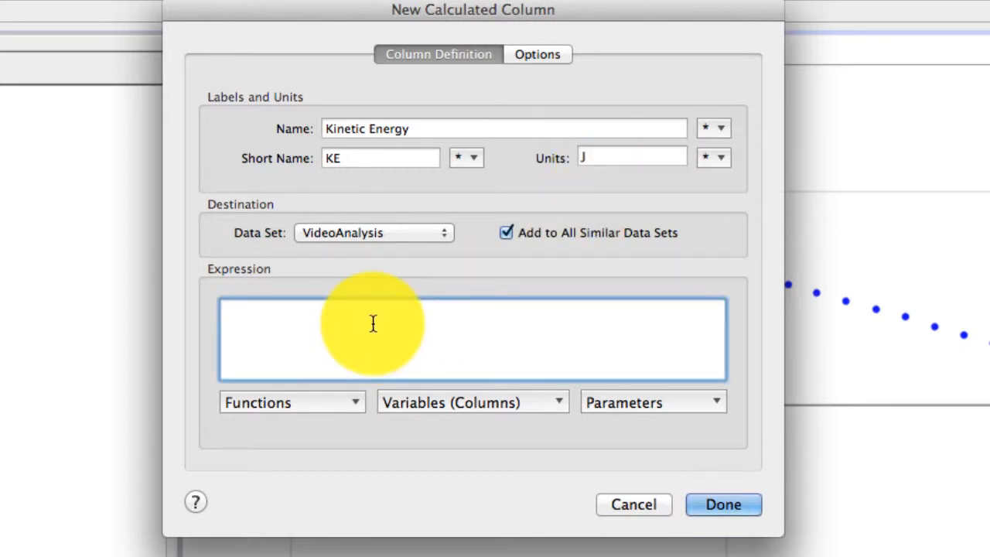
text(0.5*)
text(1)
text(*)
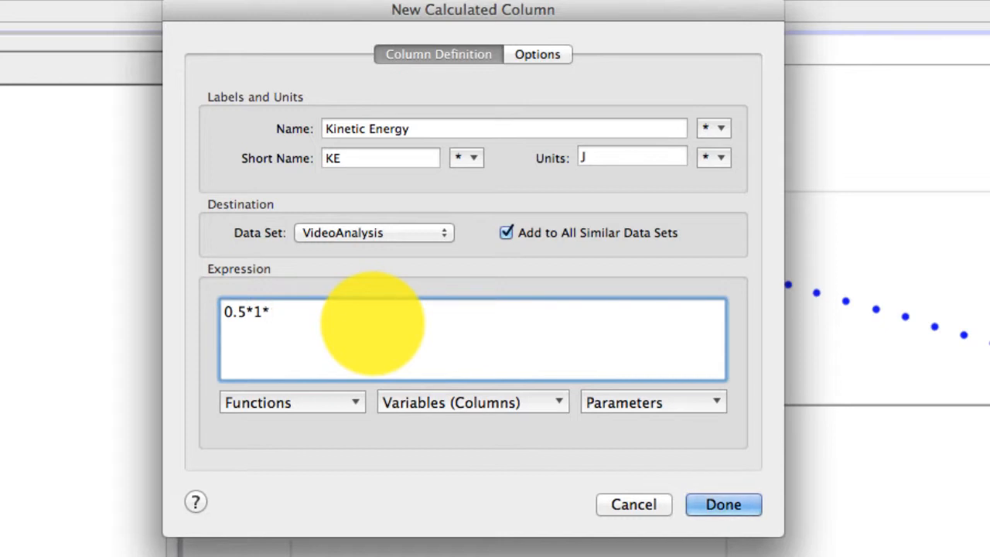
click(489, 402)
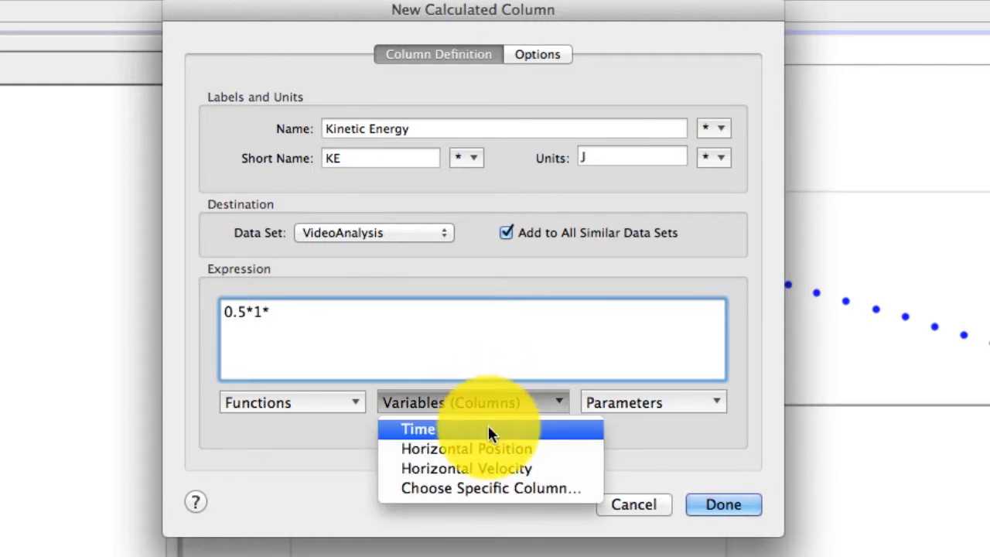
click(543, 468)
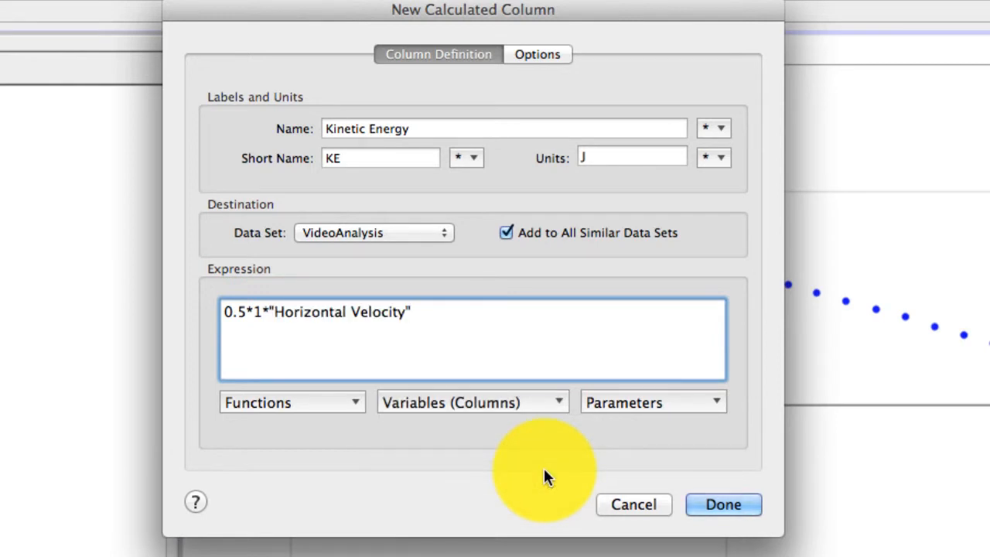
text(^2)
key(Return)
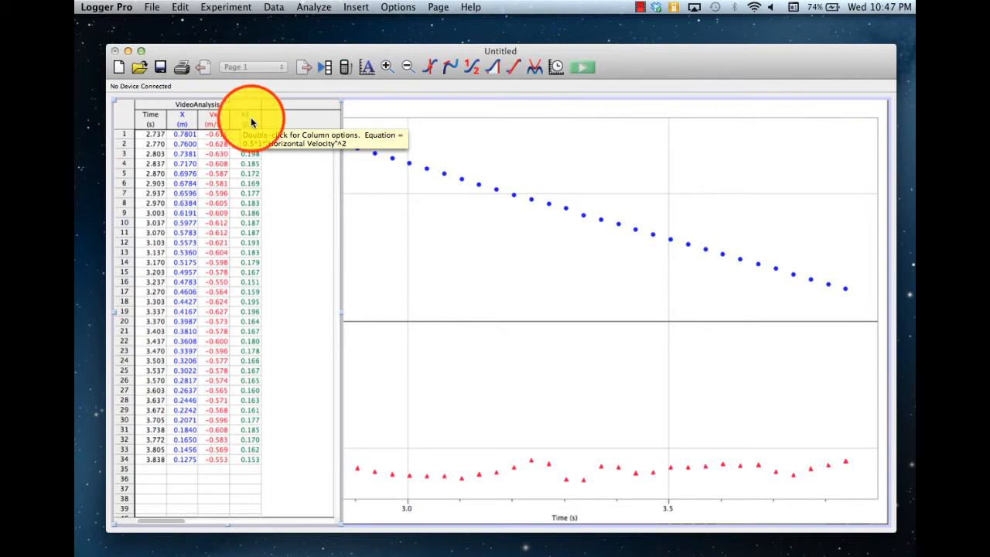
click(252, 122)
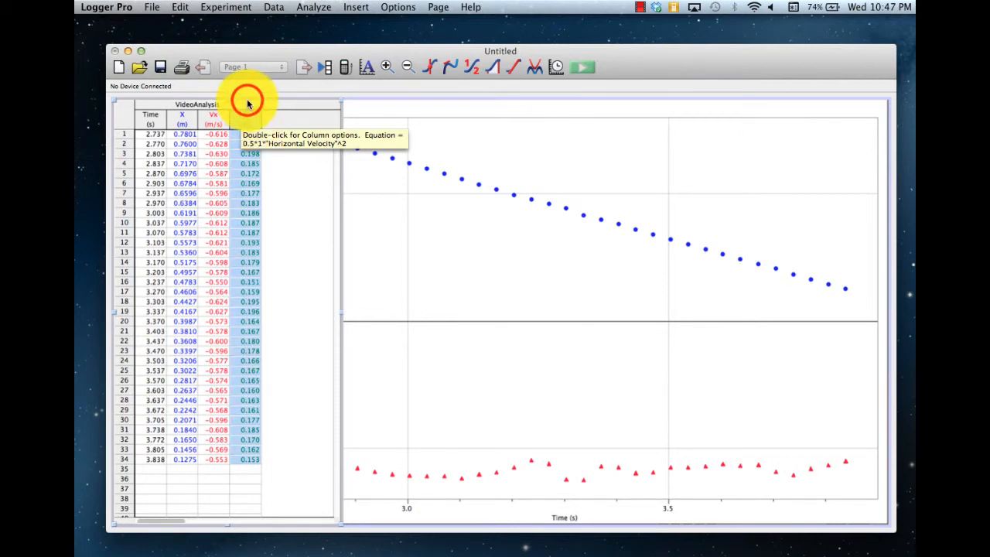
click(251, 122)
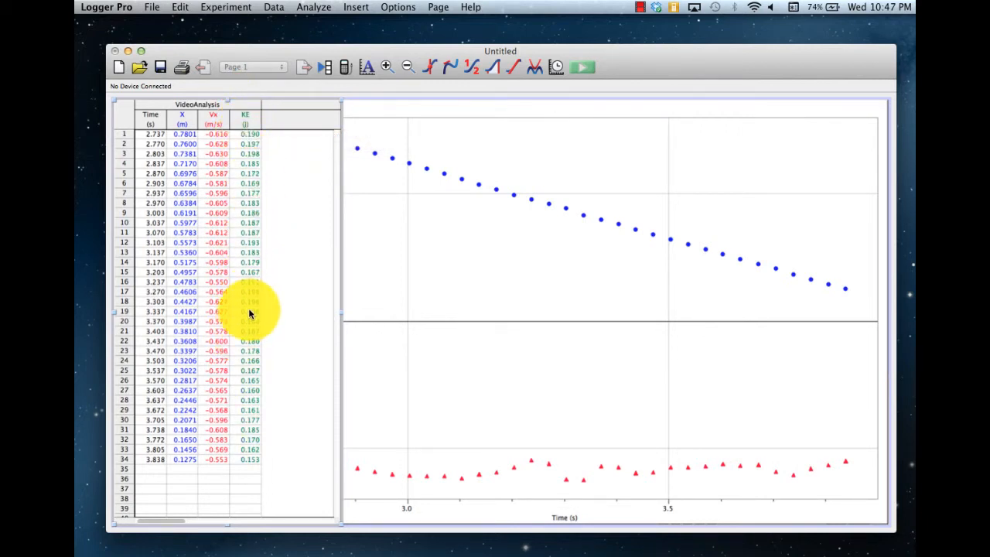
click(250, 115)
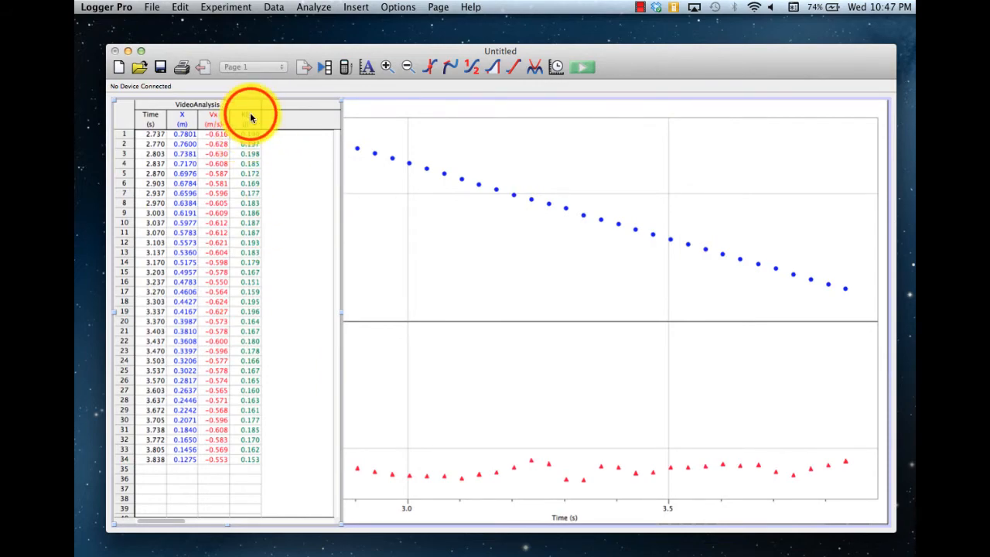